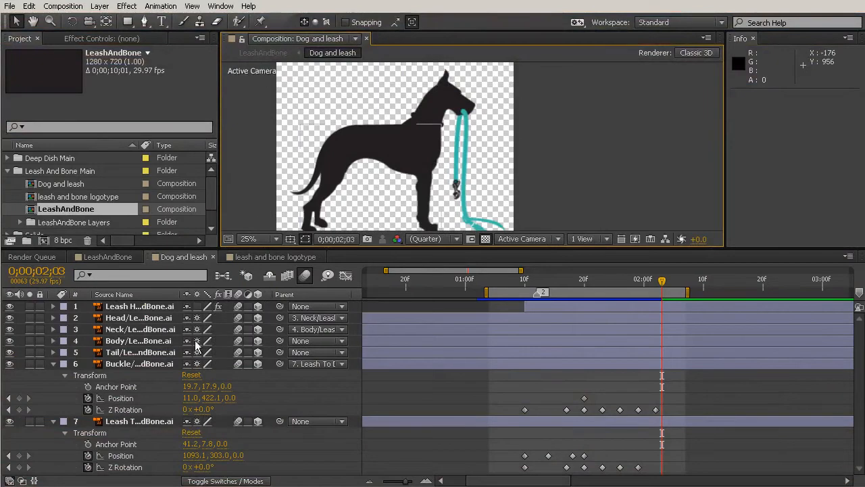
Mark the Tail layer in the Dog and leash composition at 0;00;01;20, choosing that time in the LeashAndBone composition
click(171, 353)
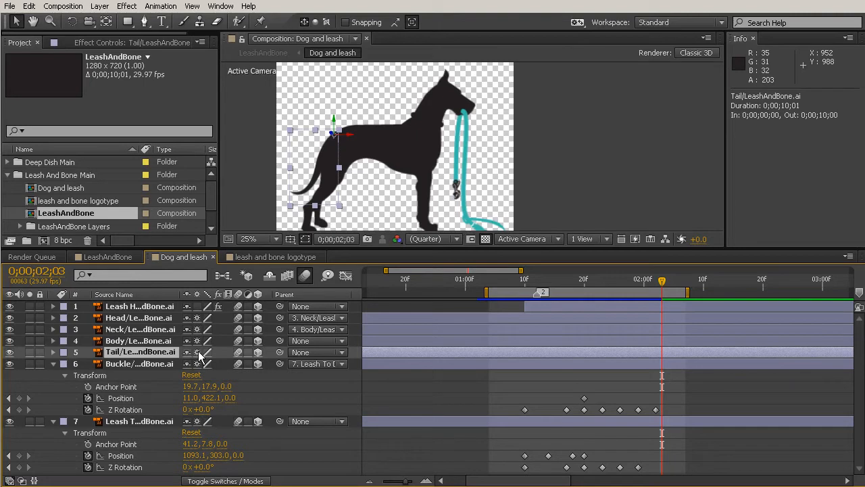
click(120, 257)
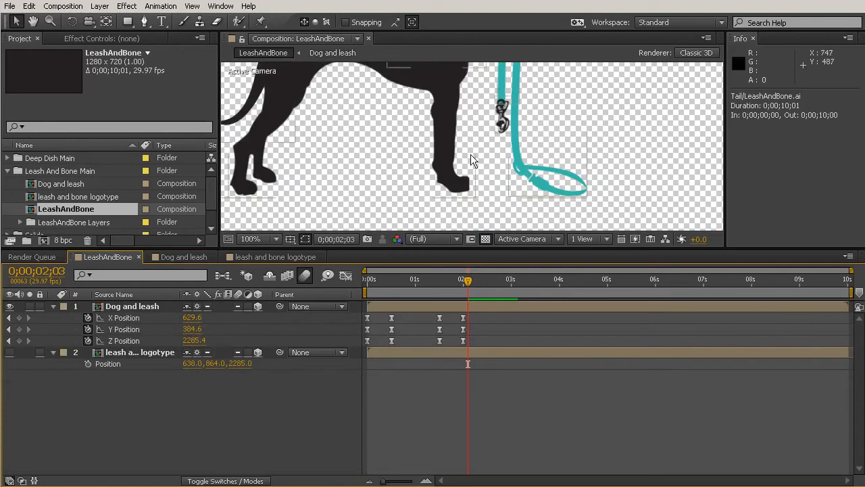
scroll(470, 154, down, 4)
drag(473, 281, 450, 284)
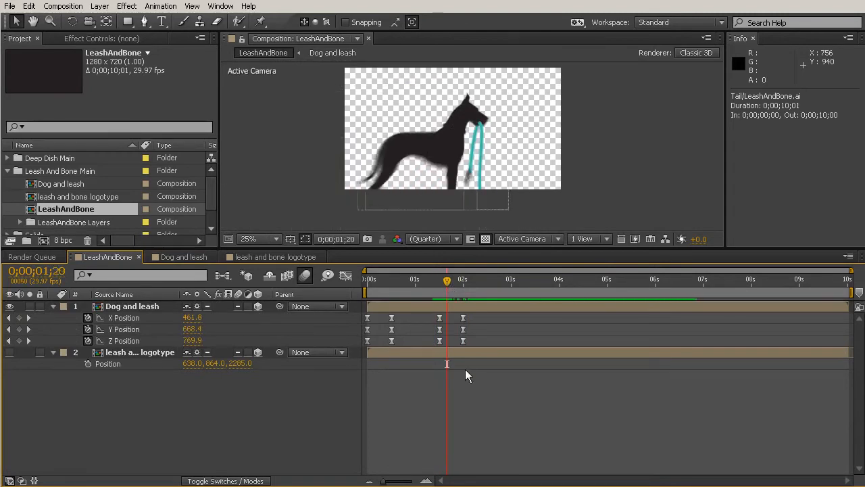
click(160, 308)
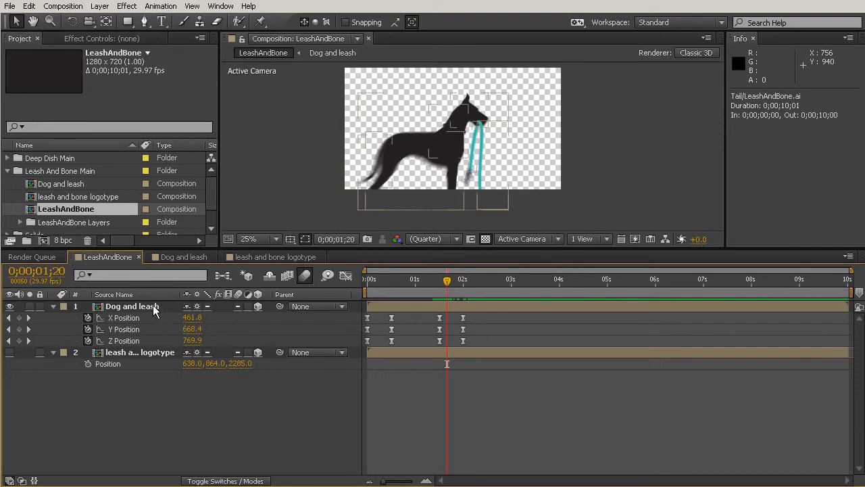
double_click(154, 309)
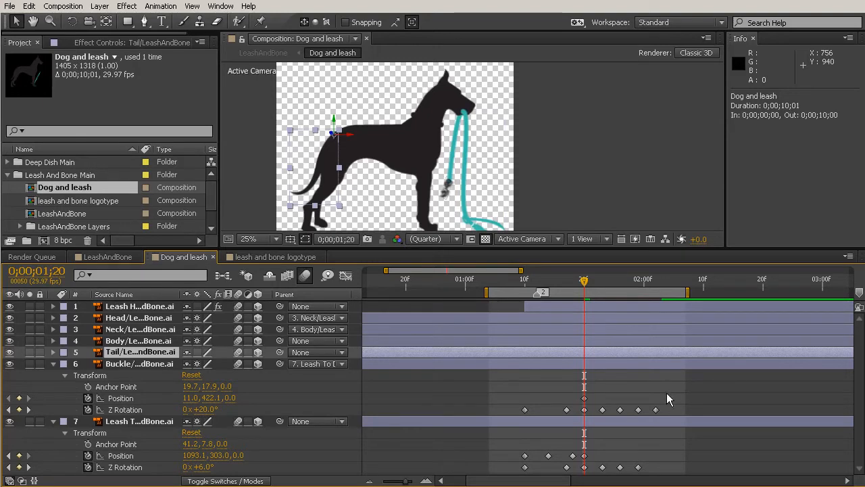
key(KP_Multiply)
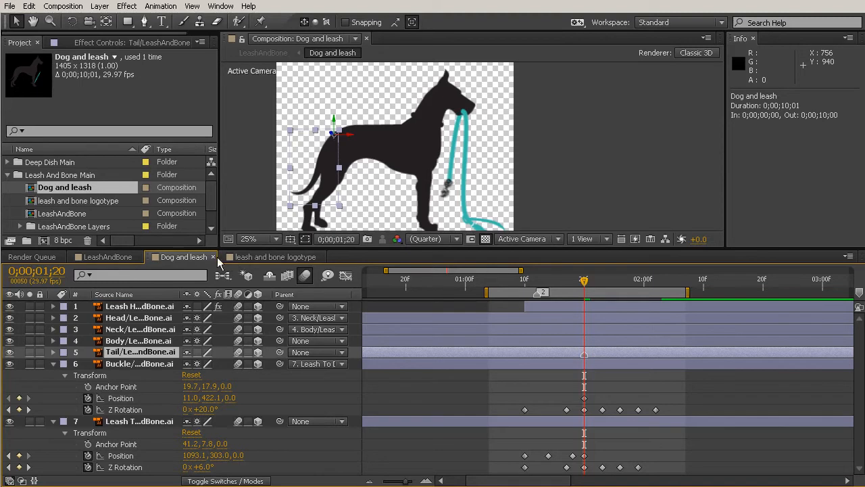
Find 0;00;03;00 in the LeashAndBone composition and add a second marker to the Tail layer at that time in Dog and leash
click(120, 257)
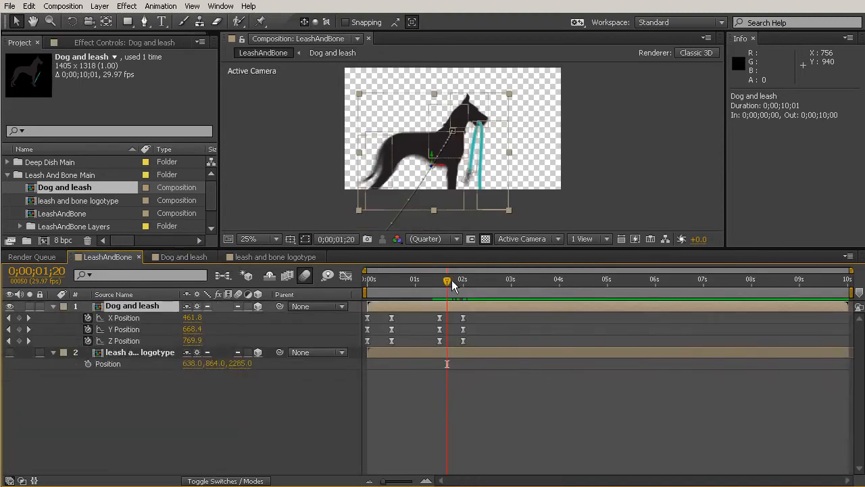
drag(447, 280, 513, 305)
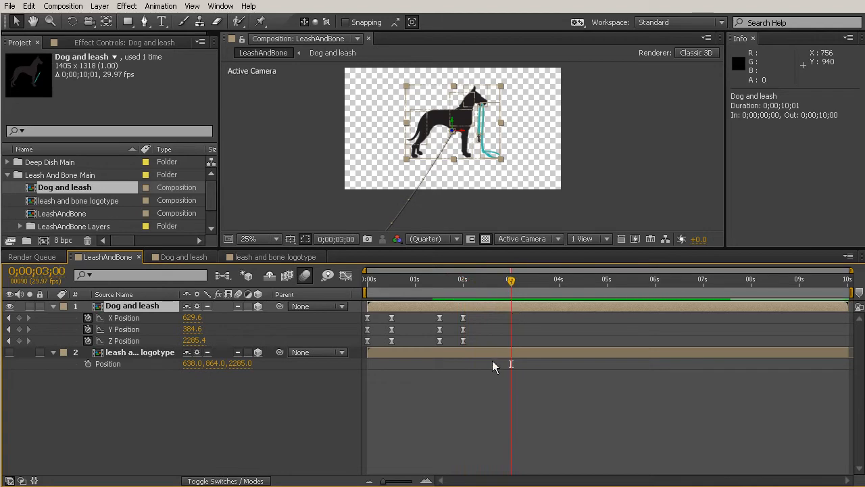
double_click(153, 309)
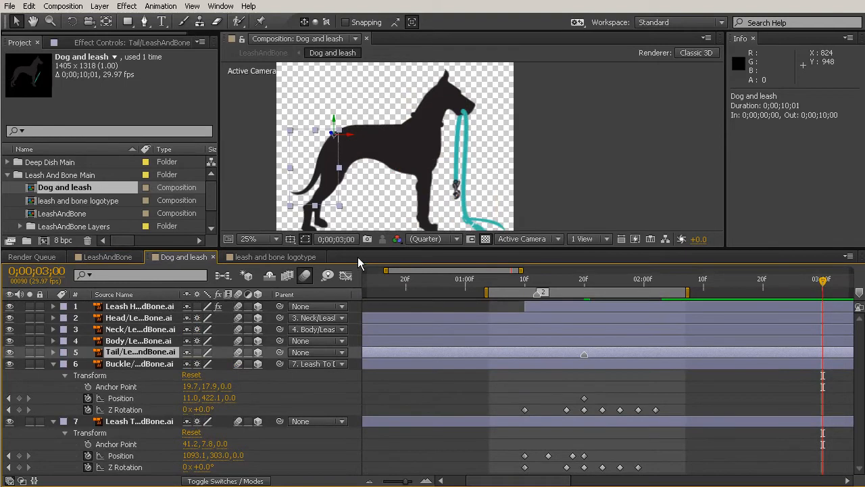
key(KP_Multiply)
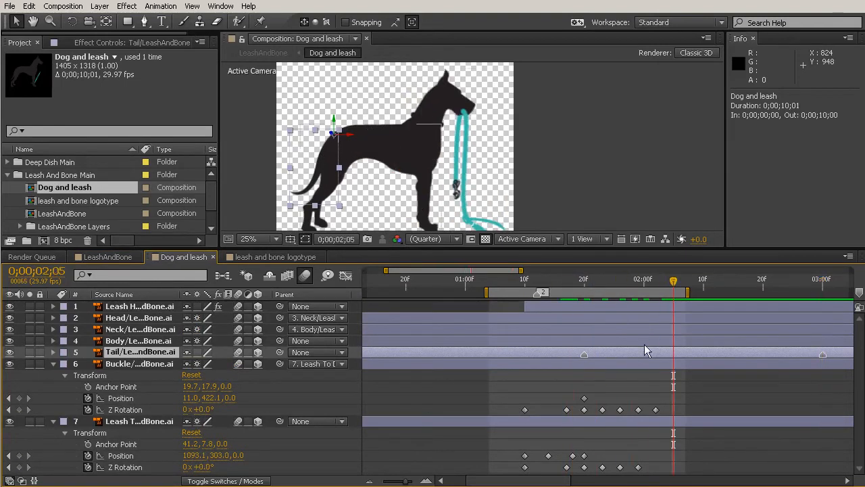
At 0;00;01;20, place eight puppet pins along the dog's tail, from its base at the rump to the tip
click(584, 281)
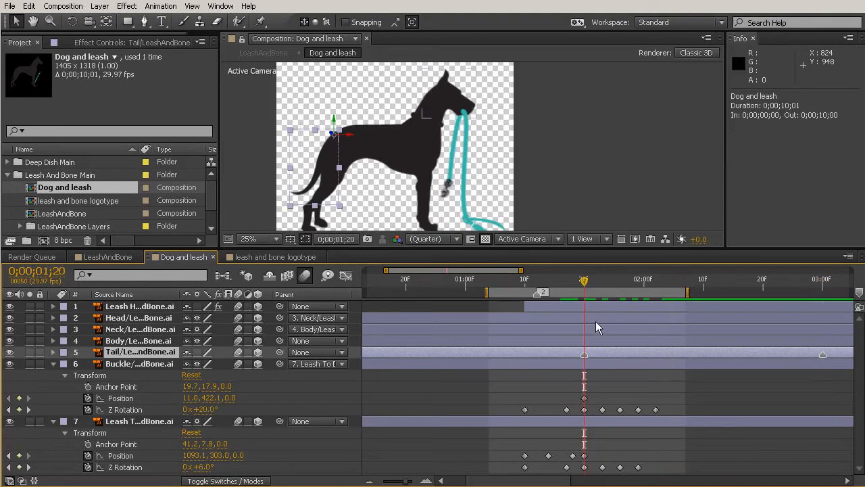
scroll(341, 137, up, 4)
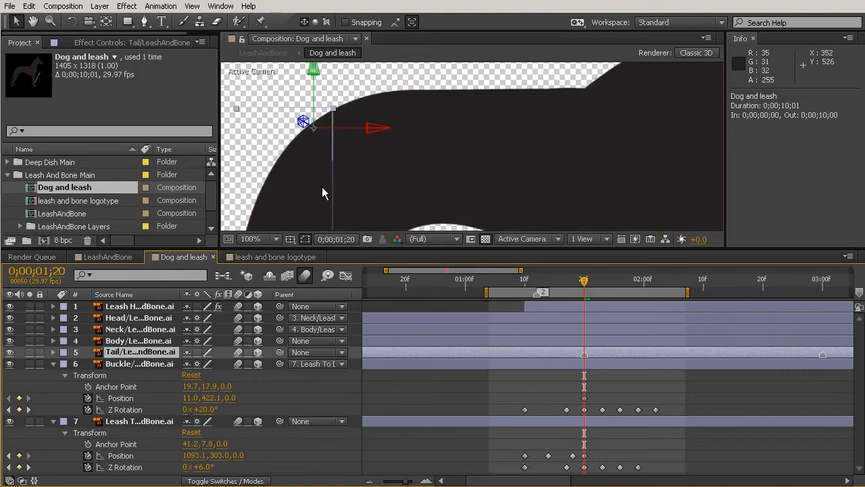
drag(334, 183, 422, 141)
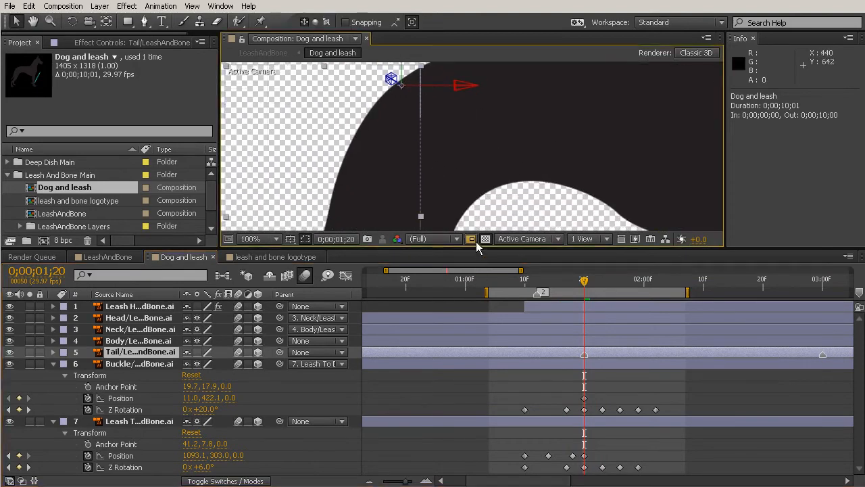
drag(478, 249, 478, 413)
drag(459, 334, 539, 283)
click(261, 22)
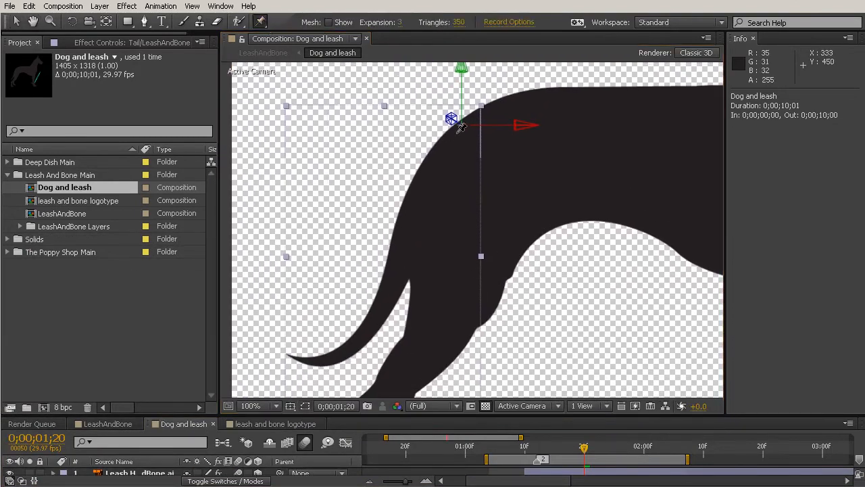
click(454, 130)
click(432, 157)
click(414, 194)
click(398, 243)
click(385, 301)
click(361, 340)
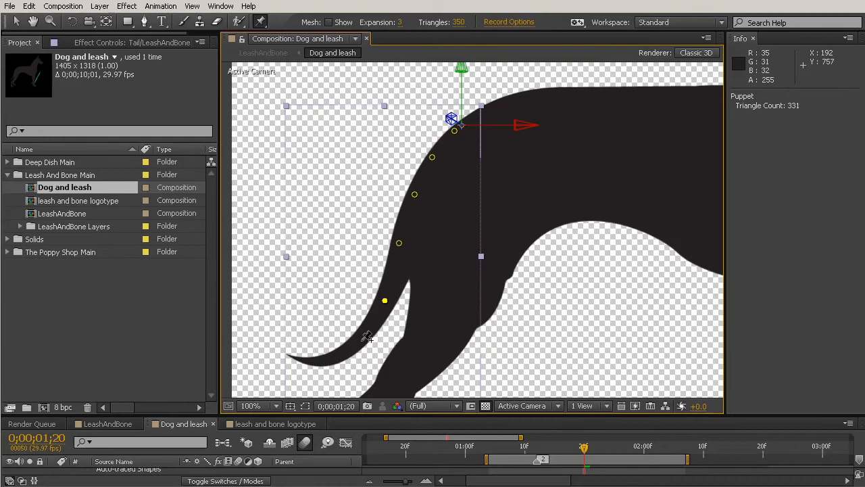
click(328, 357)
click(289, 353)
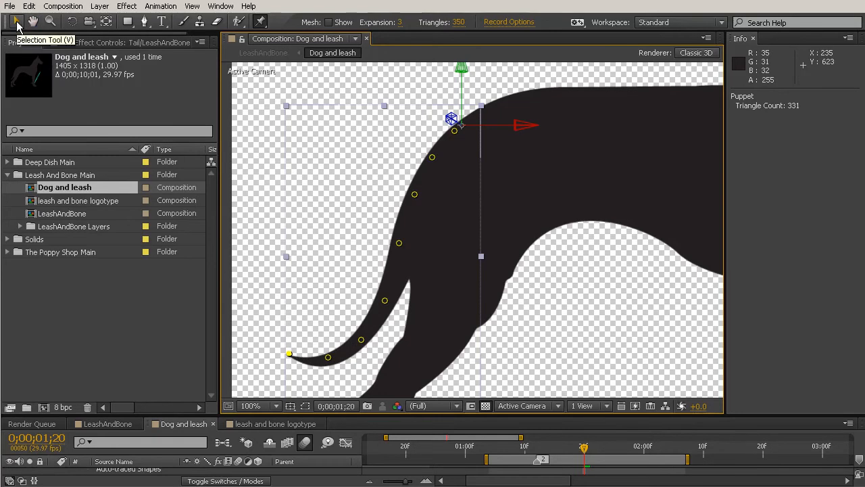
Return to the Selection tool and collapse the properties of the Buckle layer and the leash layer beneath it
click(17, 24)
drag(560, 415, 524, 306)
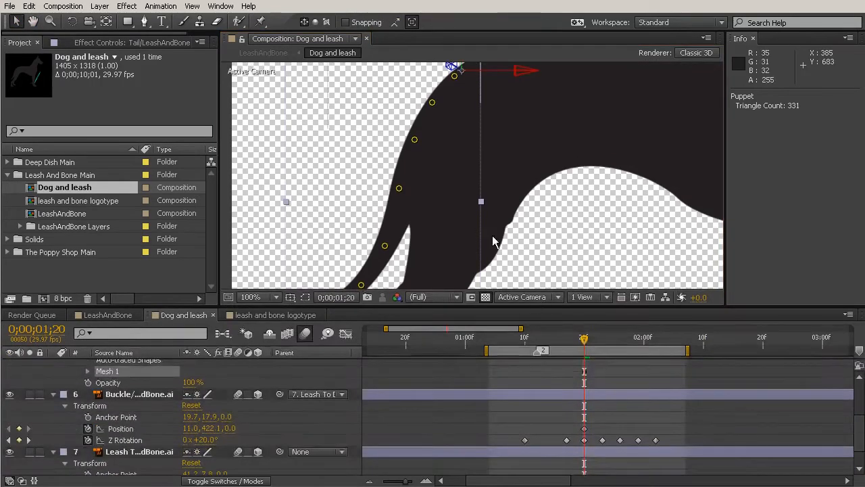
scroll(516, 282, down, 2)
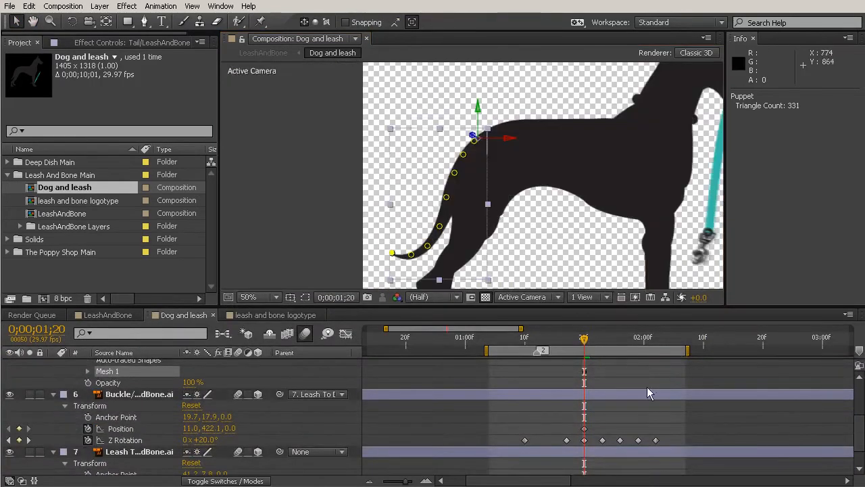
scroll(635, 438, down, 1)
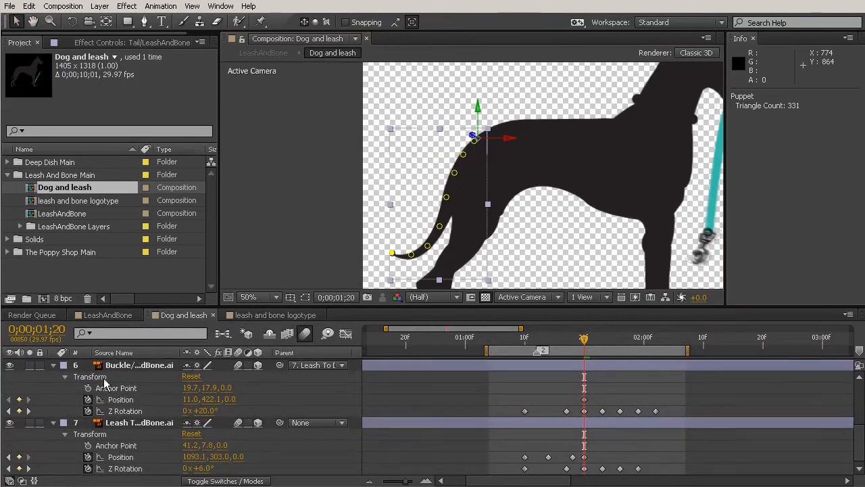
click(54, 365)
scroll(59, 422, up, 1)
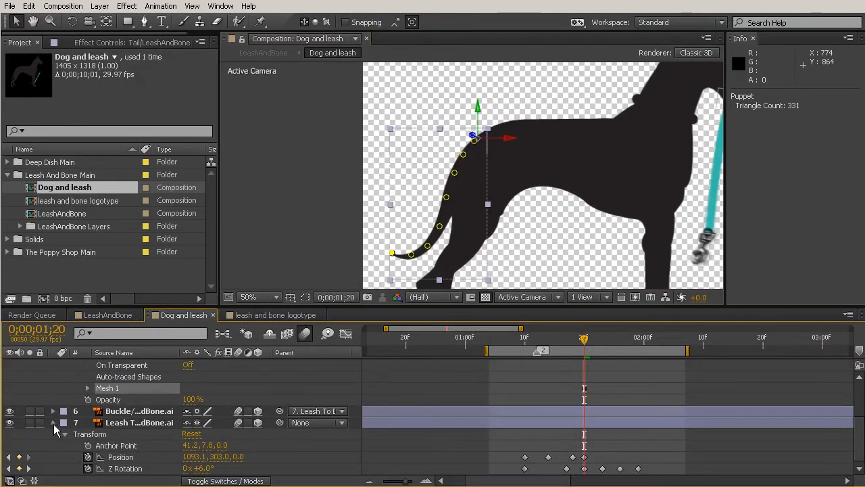
scroll(54, 424, up, 1)
scroll(57, 387, up, 1)
scroll(65, 392, down, 1)
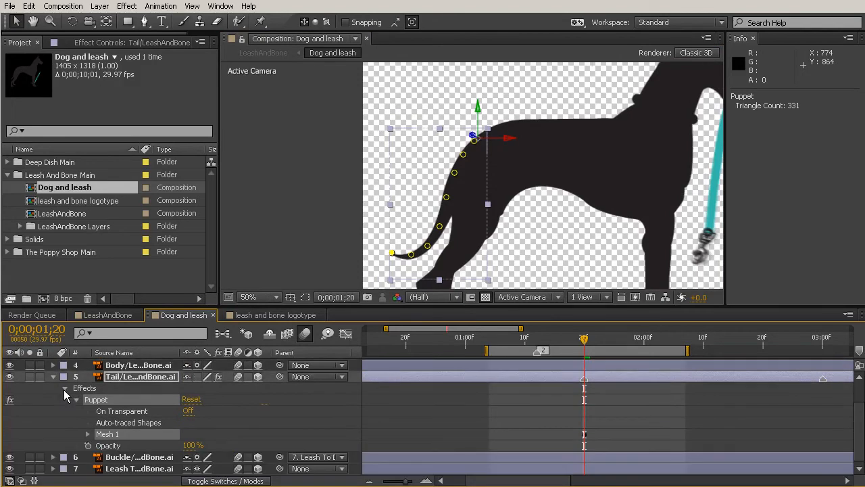
Expand the Deform group of the tail's Mesh 1, select Puppet Pins 1 to 8 and reveal all their position keyframes
click(88, 434)
click(99, 468)
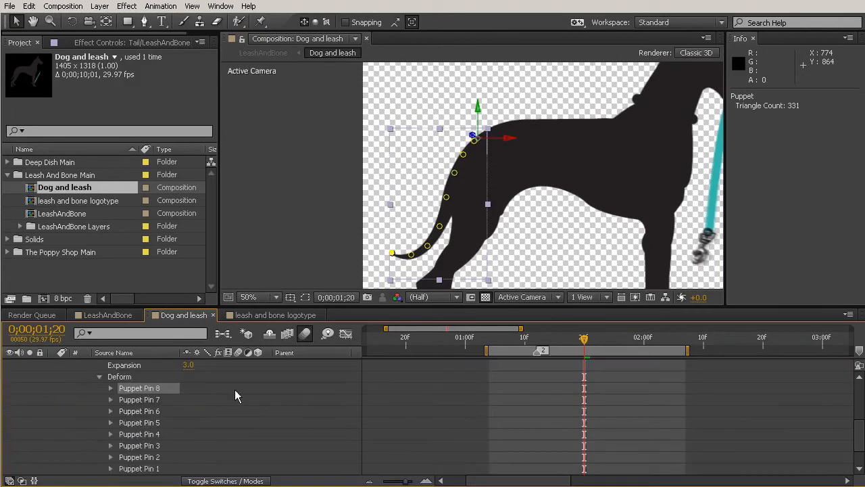
scroll(139, 459, down, 1)
shift+click(143, 434)
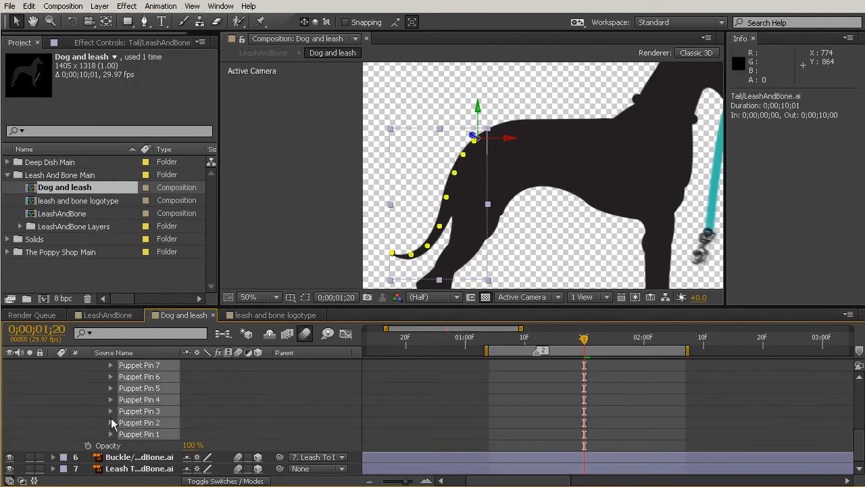
click(112, 422)
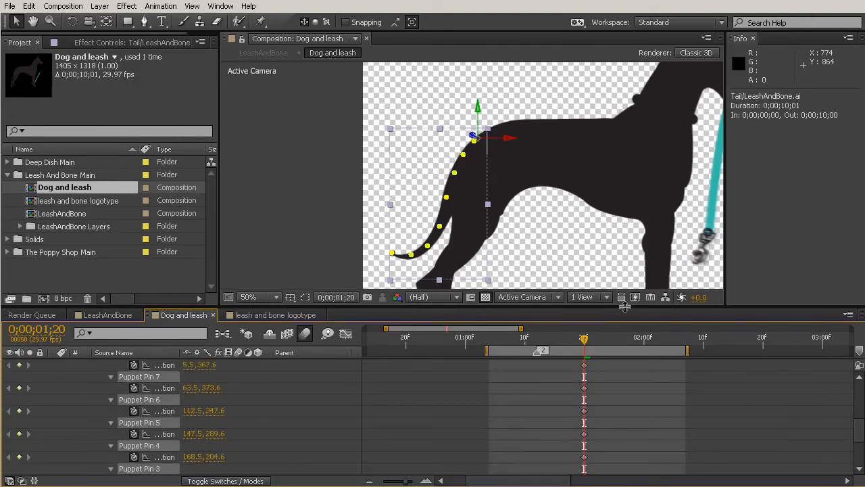
Move the position keyframes of all eight tail puppet pins to the marker at 0;00;03;00
drag(623, 306, 612, 173)
scroll(648, 275, up, 4)
drag(534, 337, 792, 440)
scroll(800, 364, up, 3)
scroll(800, 364, up, 1)
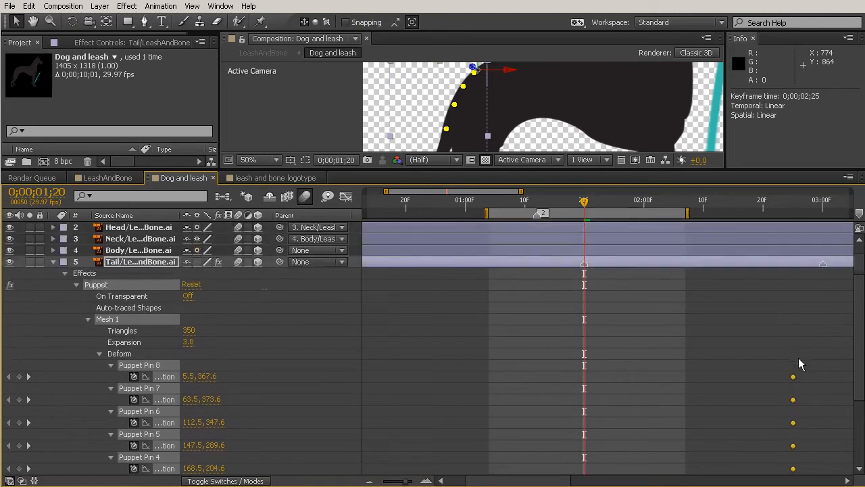
drag(796, 380, 818, 394)
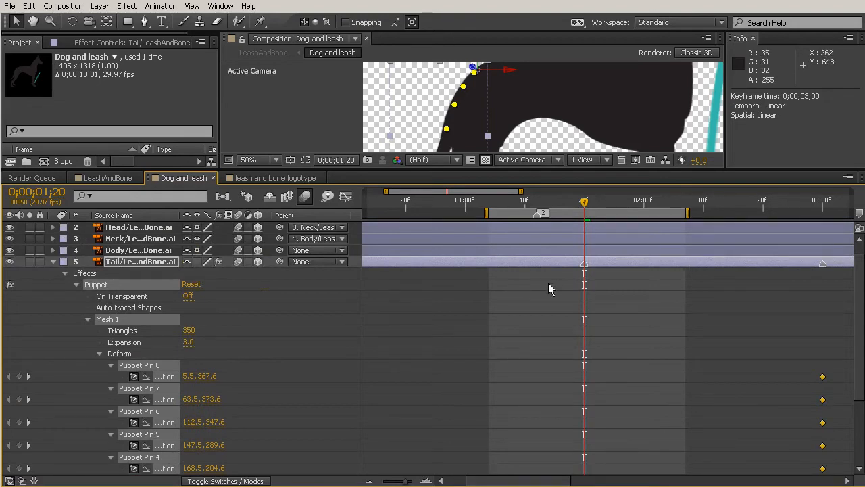
Set the current time to 0;00;02;25 and select Puppet Pin 8 of the Tail layer to show the pins on the enlarged tail
click(791, 206)
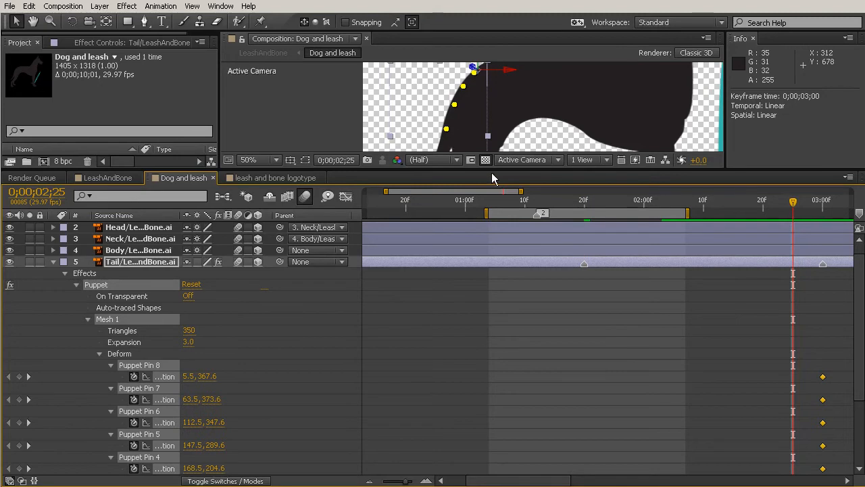
drag(493, 170, 498, 380)
click(511, 307)
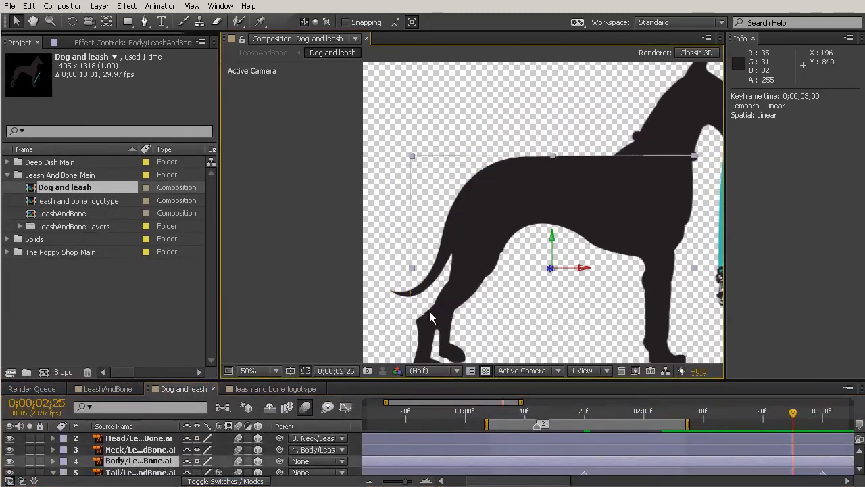
click(122, 472)
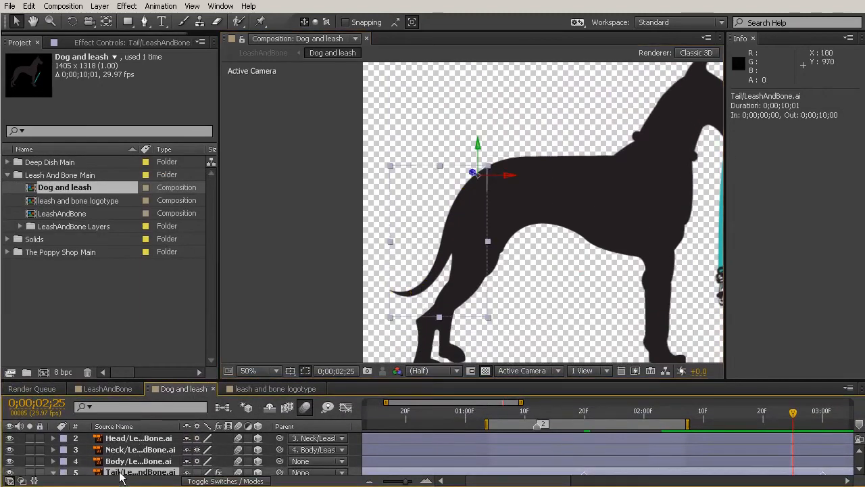
scroll(507, 201, up, 2)
drag(470, 257, 525, 171)
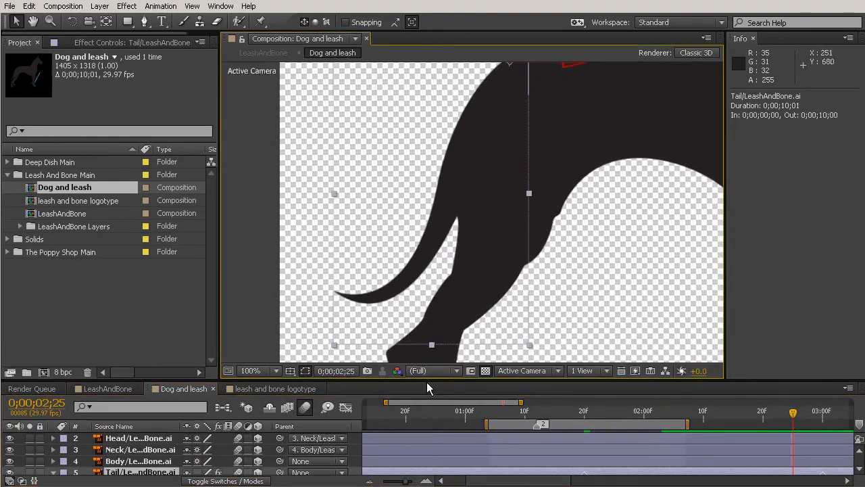
drag(427, 382, 427, 310)
scroll(136, 470, down, 1)
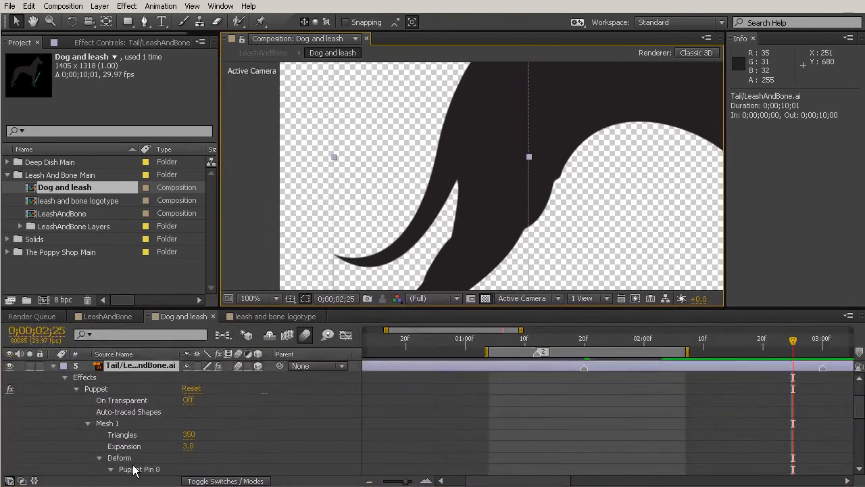
scroll(135, 472, down, 1)
click(143, 436)
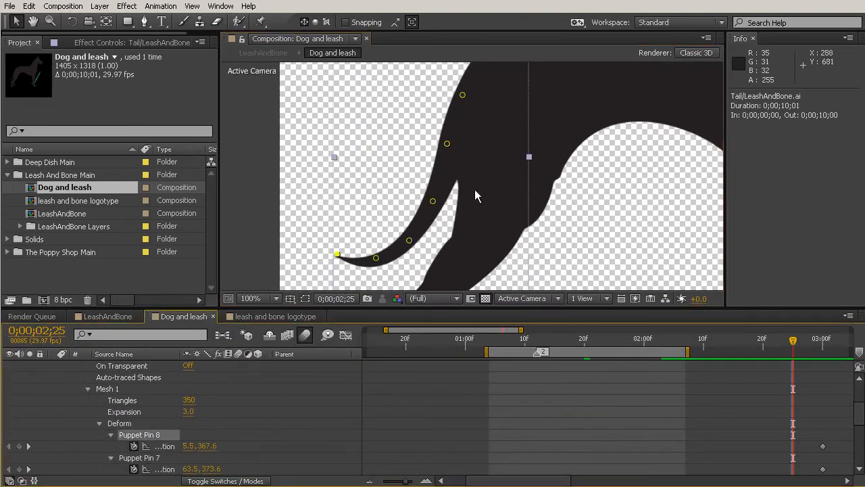
Curl the tail tip upward at 0;00;02;25 by repositioning Puppet Pins 4 to 8, refining the outer pins into a smooth hook
click(338, 255)
drag(338, 255, 355, 203)
drag(376, 258, 328, 238)
drag(410, 245, 388, 237)
drag(432, 201, 420, 200)
drag(449, 144, 443, 146)
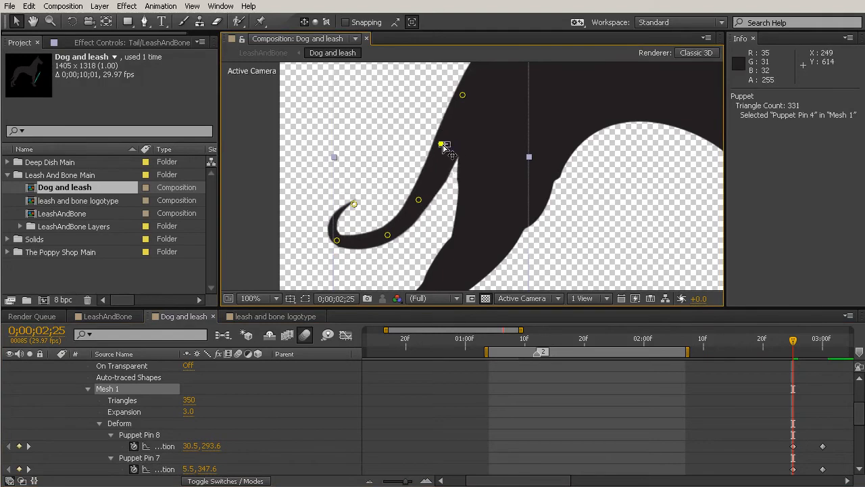
drag(418, 199, 420, 203)
drag(388, 238, 343, 239)
drag(354, 205, 366, 209)
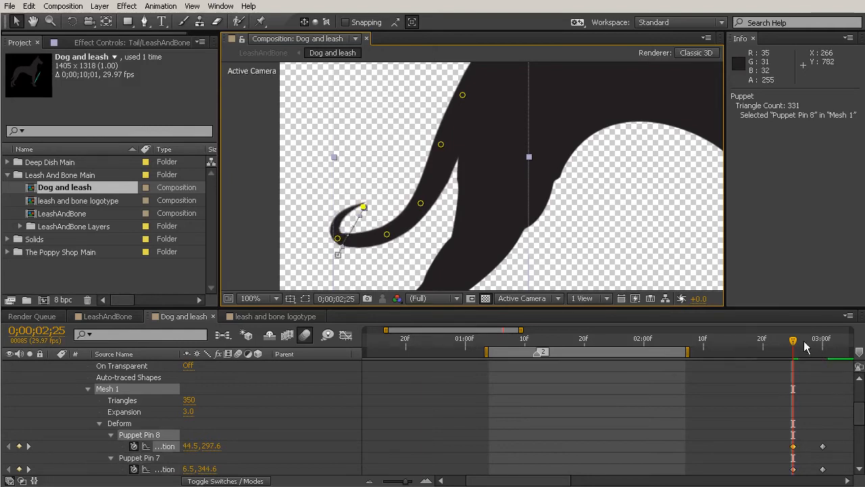
Copy the position keyframes of all eight tail puppet pins from 0;00;03;00 to 0;00;02;20
drag(794, 346, 759, 347)
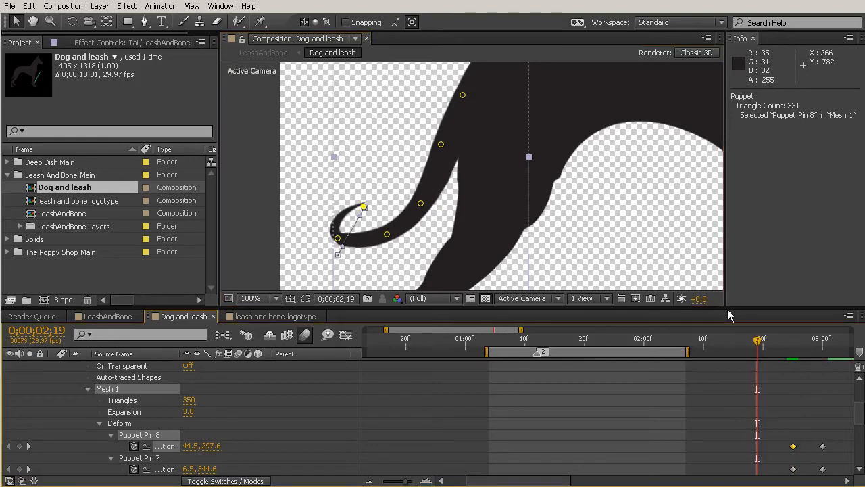
drag(726, 308, 726, 118)
drag(814, 225, 841, 467)
click(768, 152)
drag(769, 154, 763, 152)
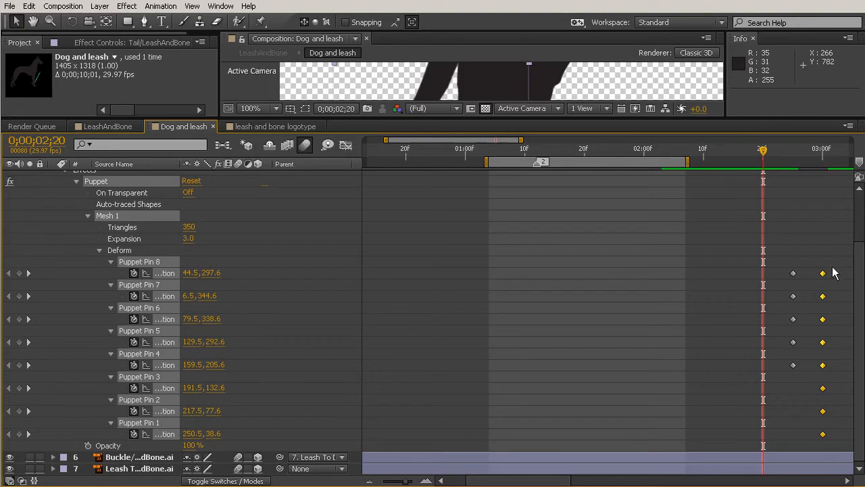
key(ctrl+v)
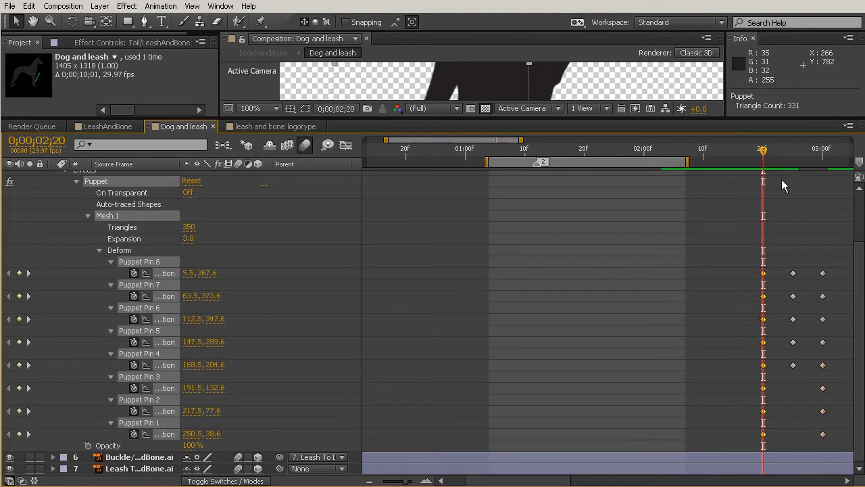
At 0;00;02;15, curl the tail tip downward and back toward the leg by repositioning Puppet Pins 5 to 8
drag(764, 155, 733, 150)
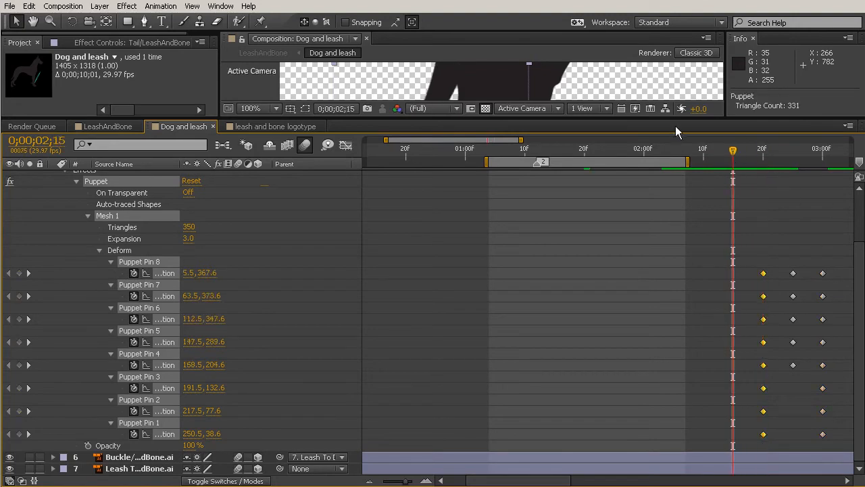
drag(676, 121, 666, 422)
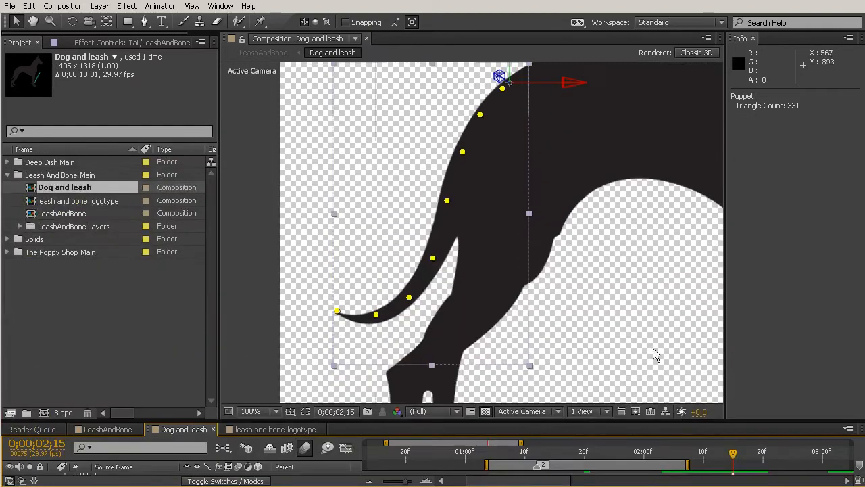
click(369, 323)
drag(337, 312, 356, 305)
drag(408, 297, 380, 291)
click(383, 324)
drag(383, 325, 366, 330)
drag(382, 293, 351, 306)
drag(432, 260, 418, 268)
drag(381, 291, 350, 304)
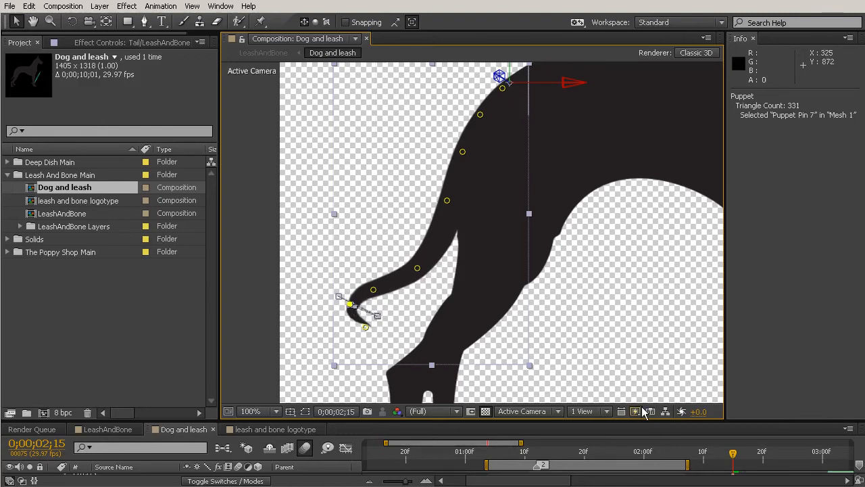
Copy the resting-pose position keyframes of all eight tail pins from 0;00;02;20 to 0;00;02;10
scroll(658, 318, down, 4)
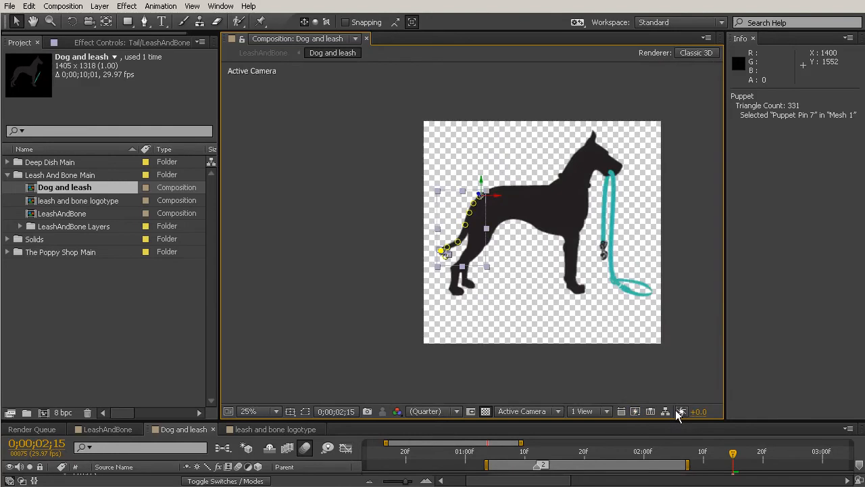
drag(699, 425, 695, 177)
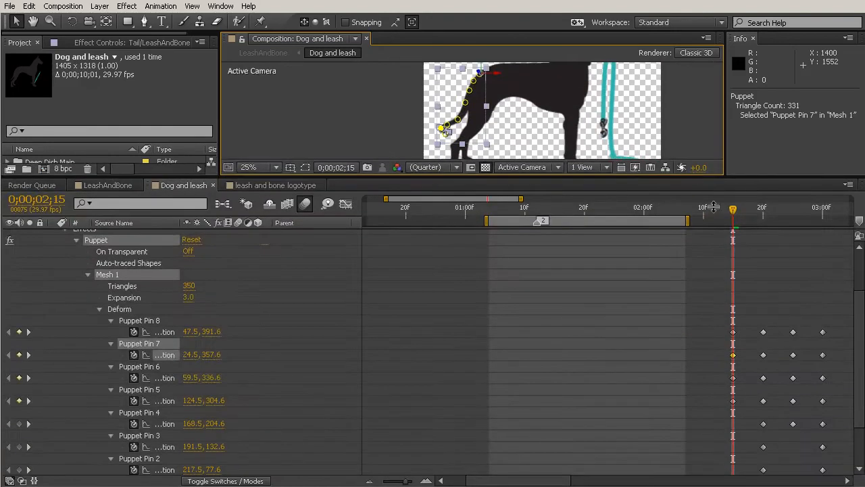
drag(748, 289, 782, 460)
key(ctrl+c)
key(ctrl+v)
Copy the upward-curl position keyframes of Puppet Pins 4 to 8 from 0;00;02;25 to 0;00;02;04
click(669, 208)
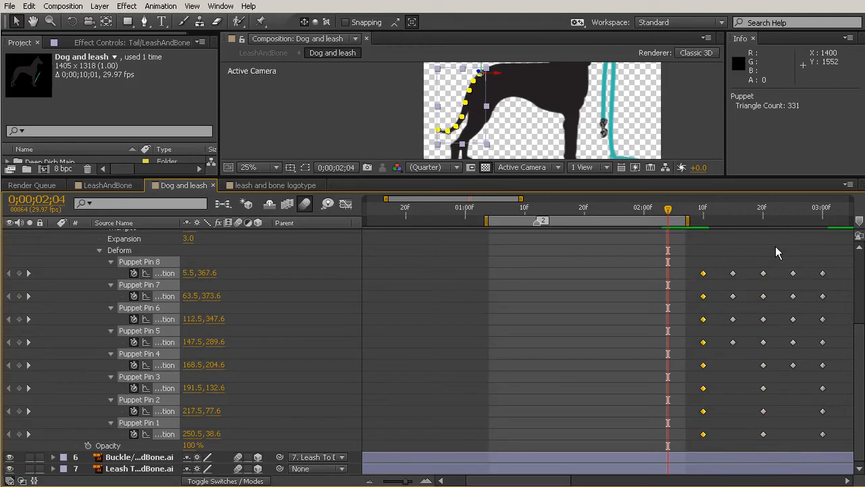
drag(776, 245, 816, 397)
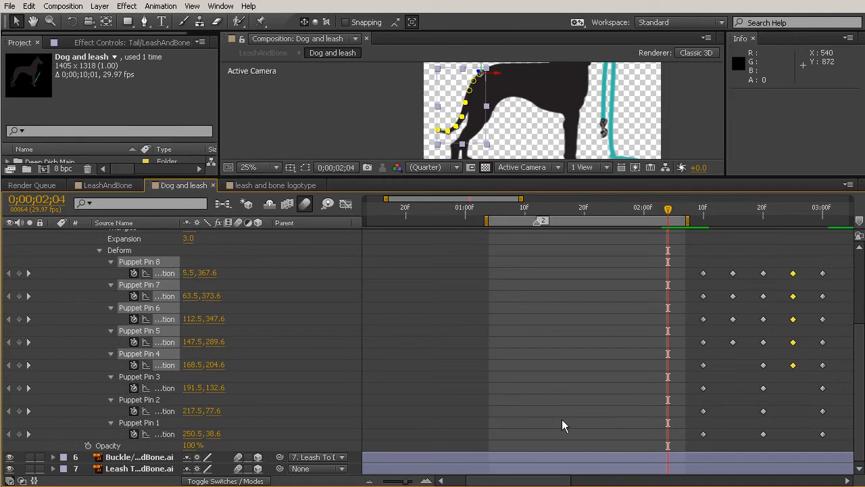
key(ctrl+v)
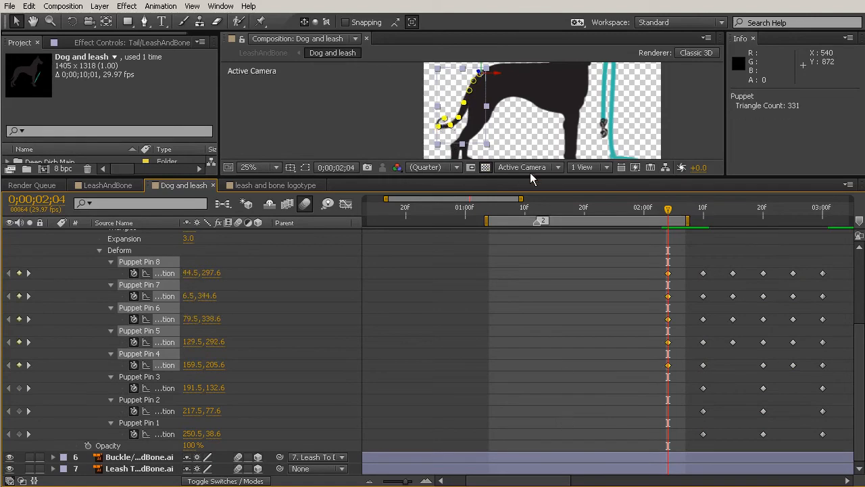
Tighten the upward tail curl at 0;00;02;04 by moving Puppet Pin 8 inward, raising Pin 7 and shifting Pin 6 outward
drag(541, 177, 541, 335)
scroll(427, 161, up, 4)
click(427, 230)
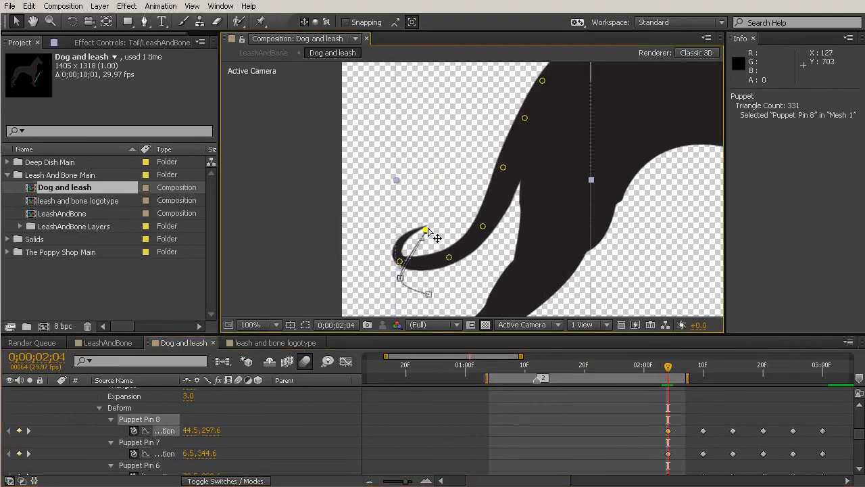
drag(431, 228, 442, 230)
drag(400, 261, 397, 250)
mouse_move(449, 257)
mouse_down()
mouse_move(458, 265)
mouse_move(438, 256)
mouse_up()
Undo the accidental shift of the Tail layer and nudge Puppet Pins 5, 3 and 2 slightly outward to smooth the tail's curve
drag(493, 231, 393, 180)
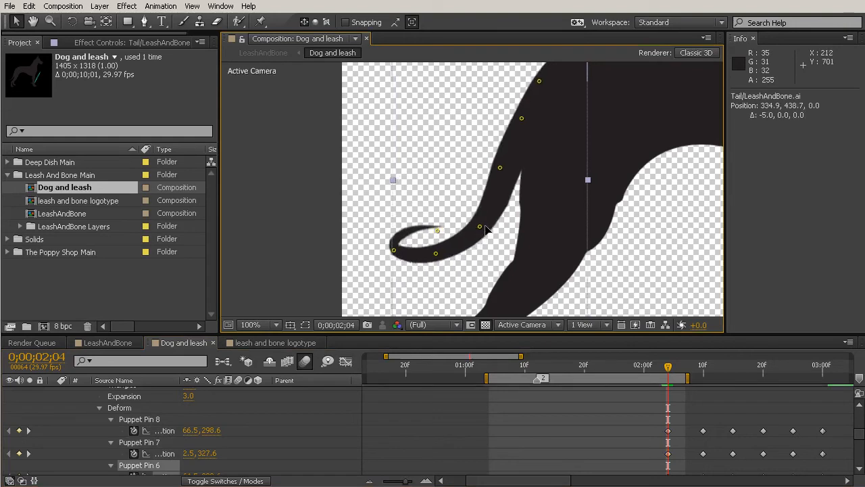
key(ctrl+z)
drag(483, 228, 480, 225)
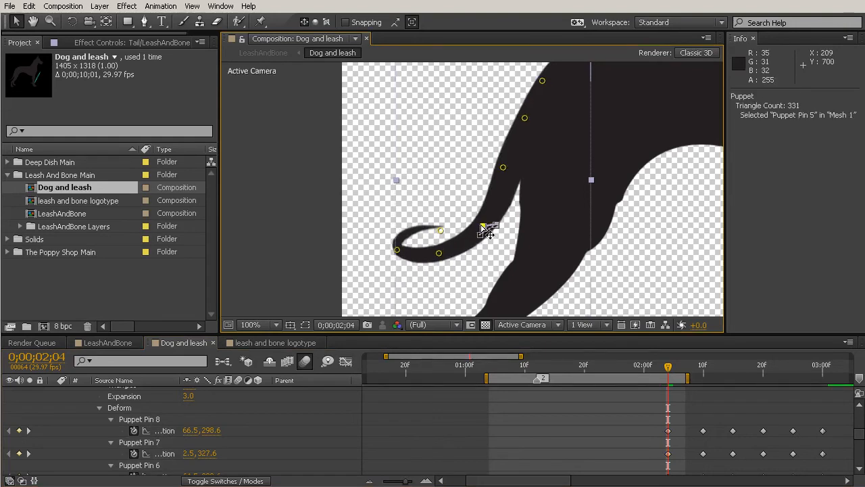
drag(525, 119, 521, 117)
click(543, 81)
drag(546, 85, 545, 85)
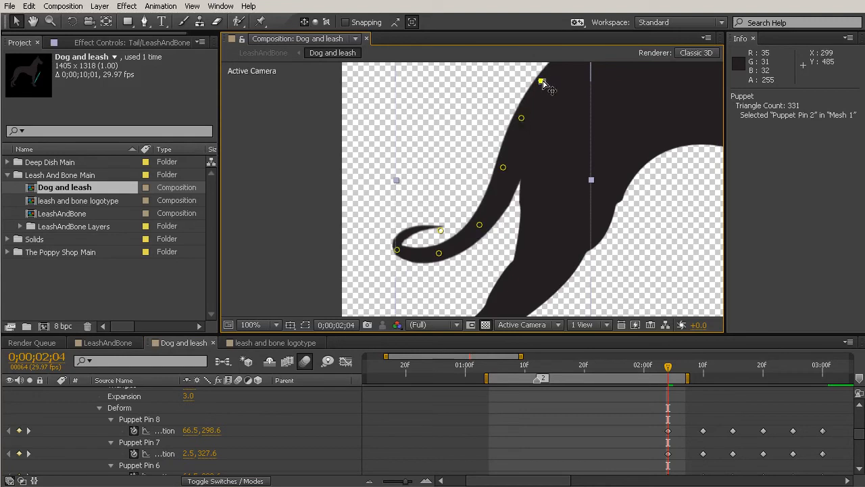
Copy the resting-pose position keyframes of all eight pins from 0;00;02;10 to 0;00;01;29 and to the marker at 0;00;01;20
click(653, 368)
drag(653, 370, 640, 370)
key(minus)
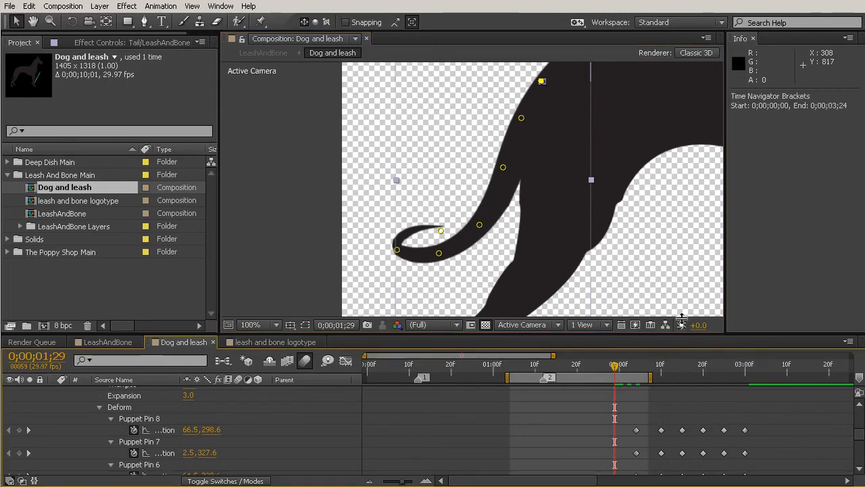
drag(683, 334, 683, 112)
drag(648, 246, 671, 449)
key(ctrl+c)
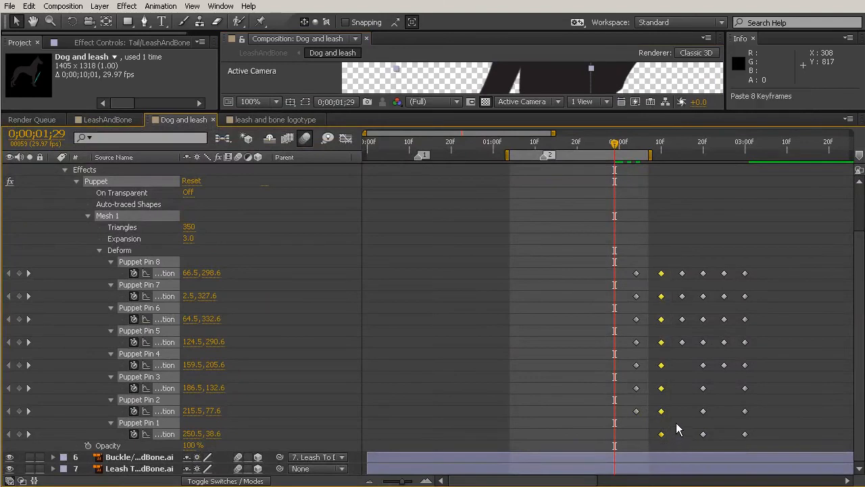
key(ctrl+v)
drag(612, 146, 577, 145)
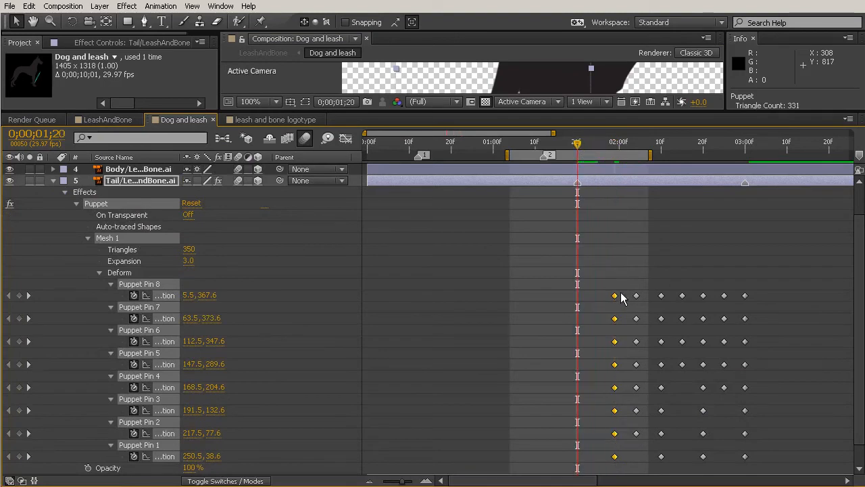
key(ctrl+v)
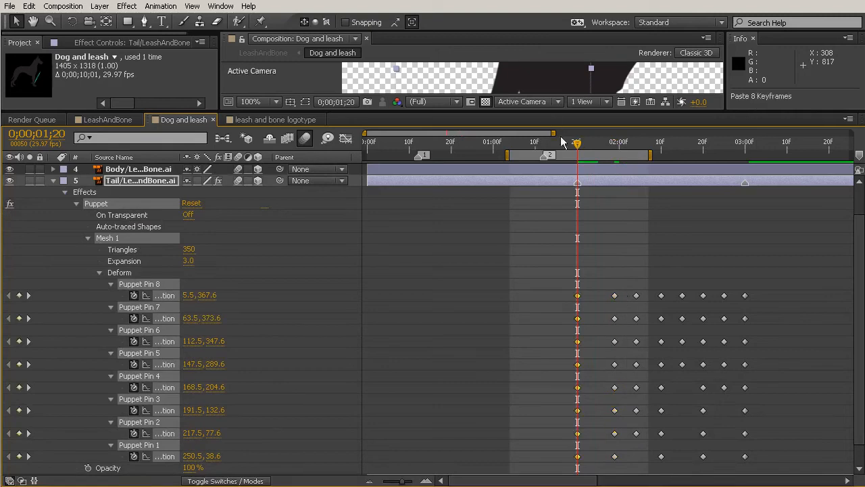
Copy the downward-curl position keyframes of Puppet Pins 5 to 8 from 0;00;02;15 to 0;00;01;25
drag(578, 144, 598, 144)
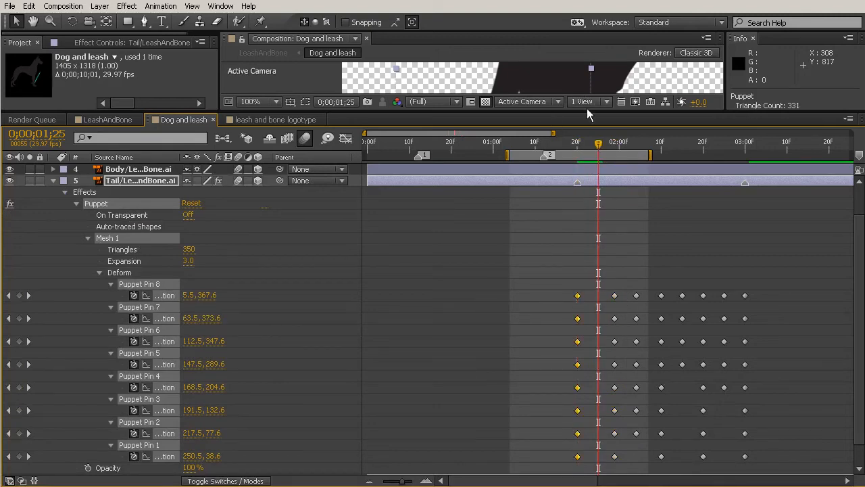
drag(587, 108, 599, 355)
mouse_move(604, 391)
mouse_down()
mouse_move(632, 406)
mouse_move(607, 398)
mouse_up()
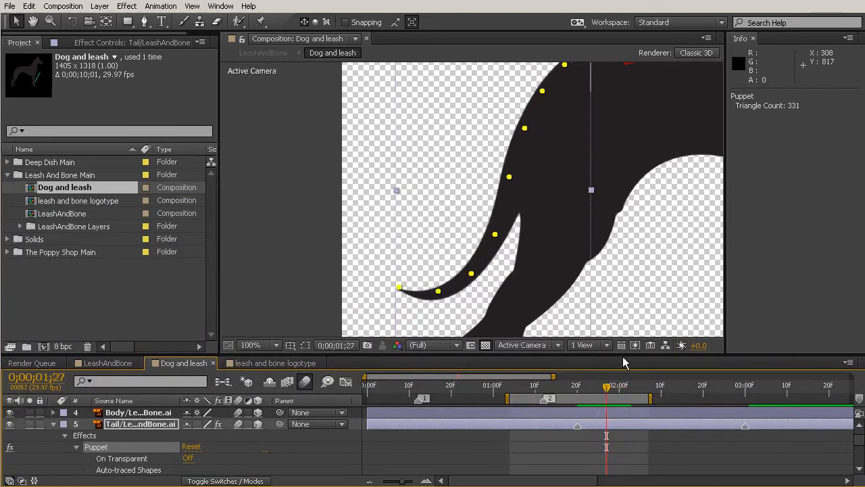
drag(648, 355, 609, 92)
drag(607, 128, 598, 128)
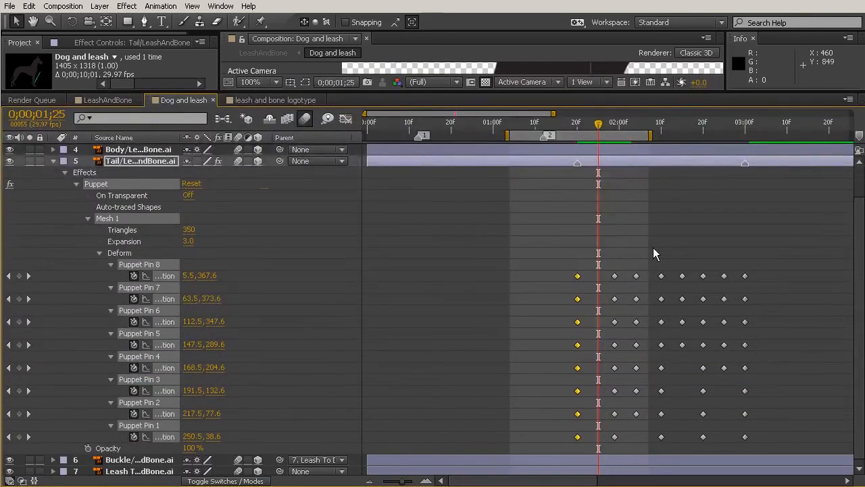
drag(674, 239, 688, 376)
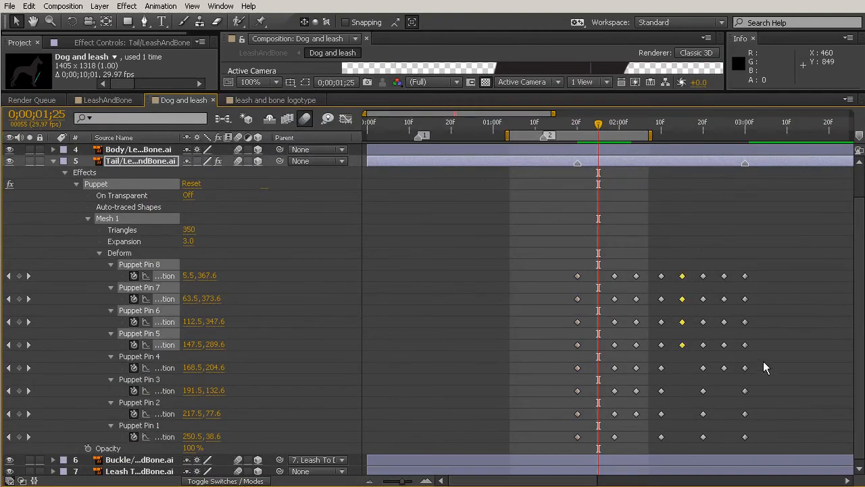
key(ctrl+v)
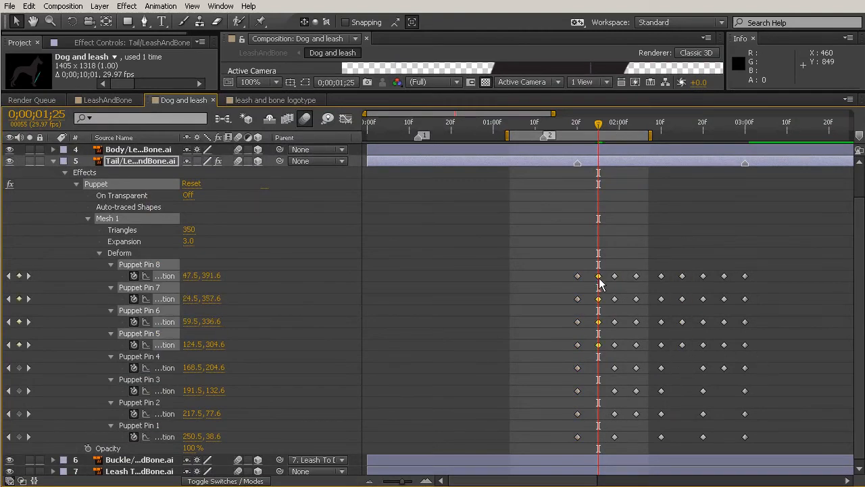
Vary the downward curl at 0;00;01;25 by nudging Puppet Pins 5, 6, 7 and 4 slightly outward on the enlarged tail
drag(604, 92, 604, 436)
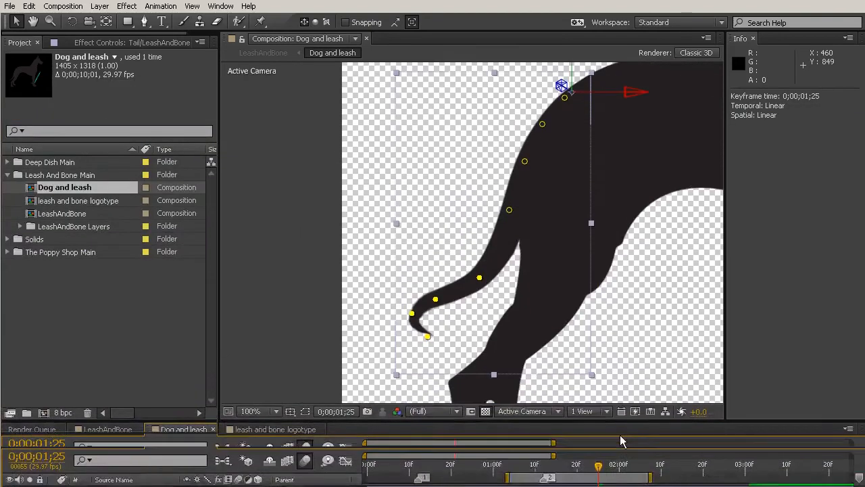
scroll(424, 337, up, 1)
click(534, 233)
drag(535, 233, 522, 226)
drag(447, 276, 440, 273)
drag(404, 304, 399, 301)
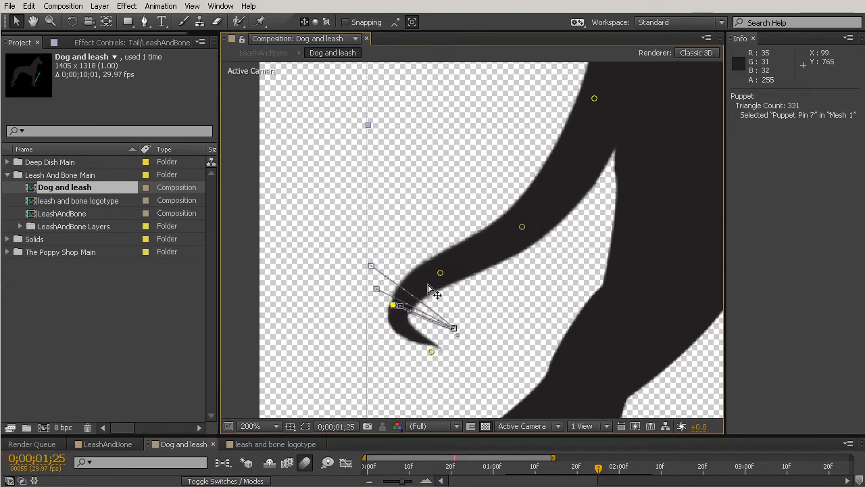
drag(594, 98, 589, 98)
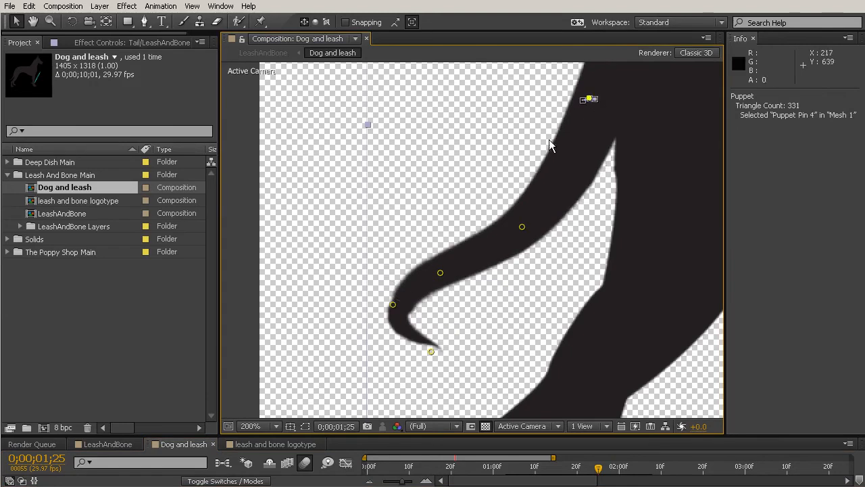
Deselect the puppet pins and bring the whole dog back into view above an enlarged timeline
key(comma)
key(comma)
key(comma)
click(663, 265)
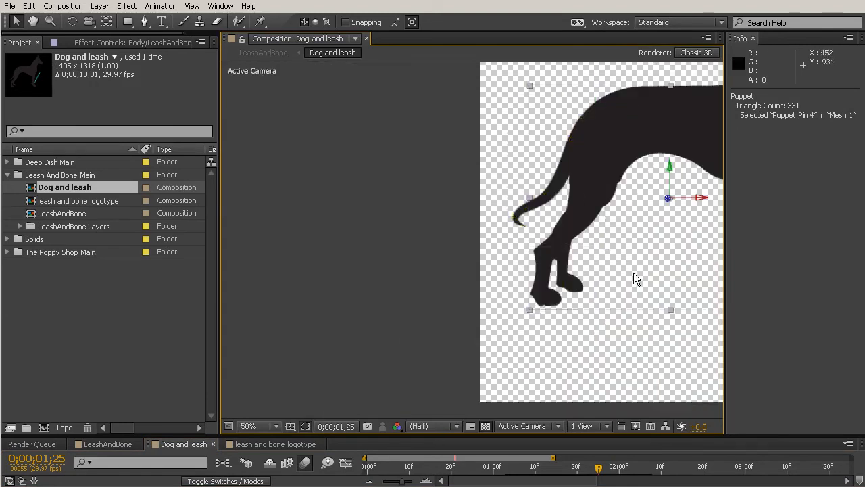
key(comma)
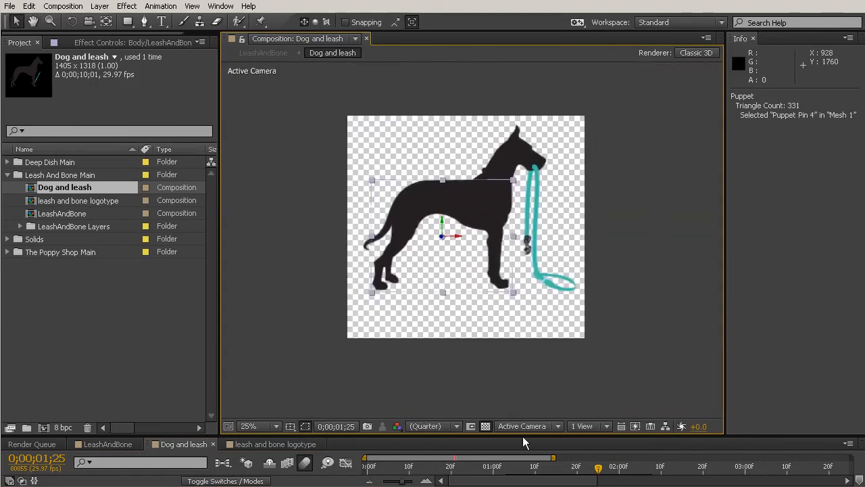
drag(524, 438, 524, 295)
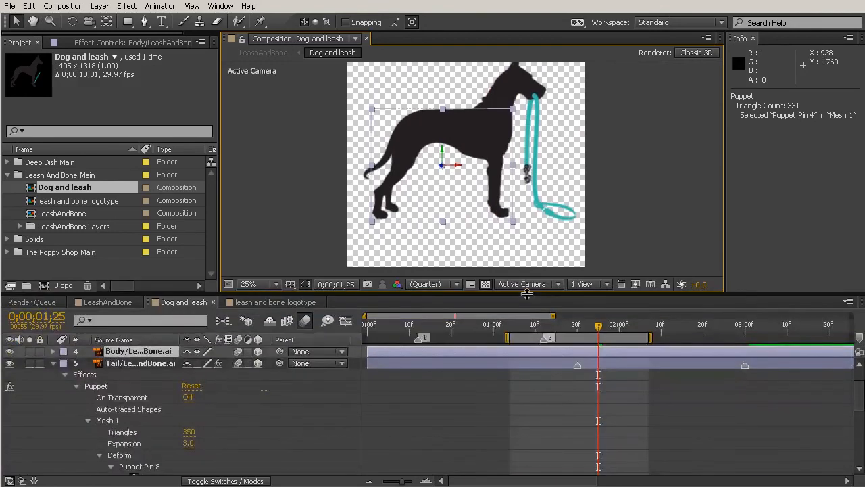
click(545, 354)
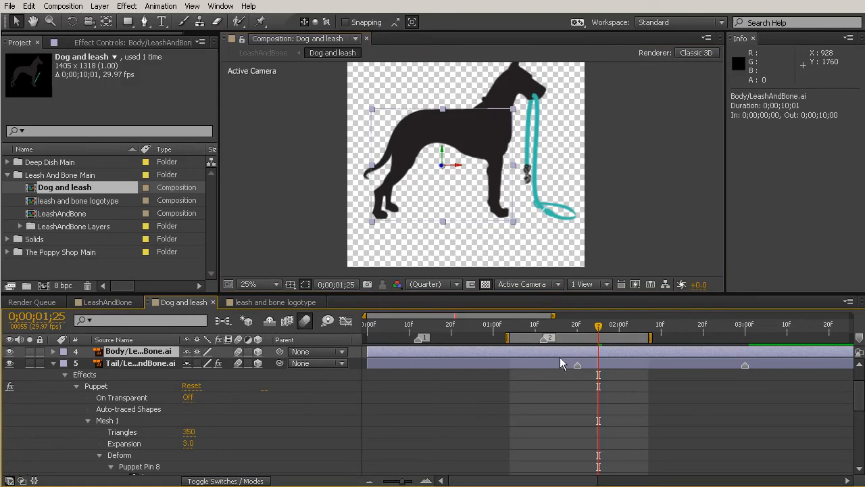
click(54, 351)
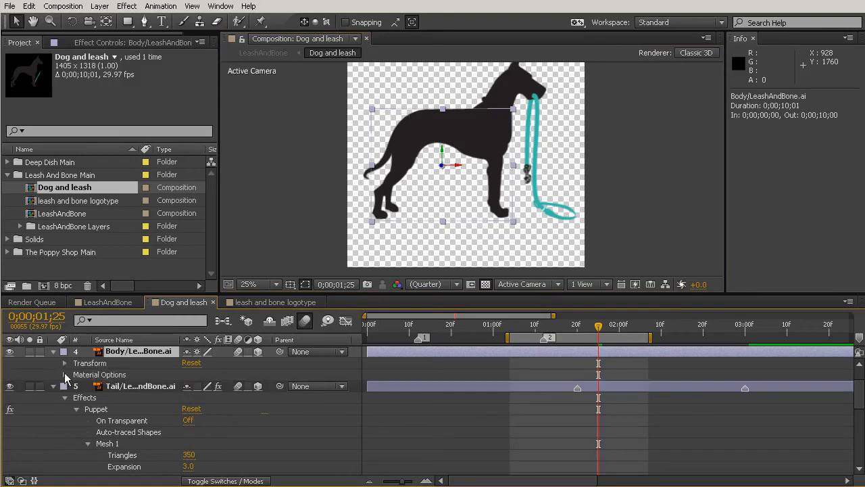
click(64, 363)
click(65, 364)
click(54, 352)
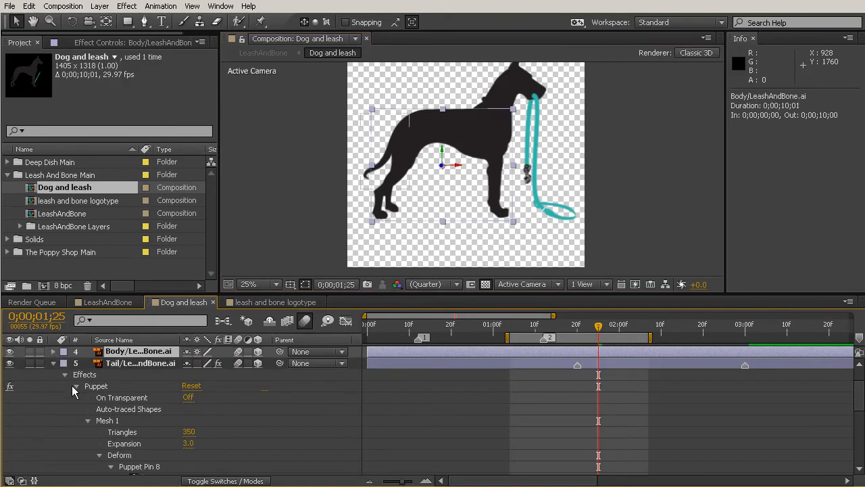
Collapse the tail's Puppet effect, then extend the work area to 0;00;03;10 and play a RAM preview of it
click(73, 386)
drag(653, 338, 792, 338)
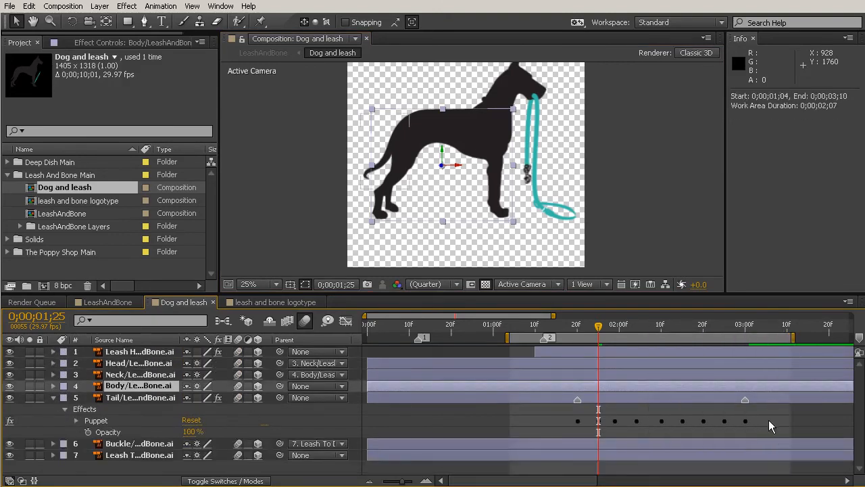
key(KP_0)
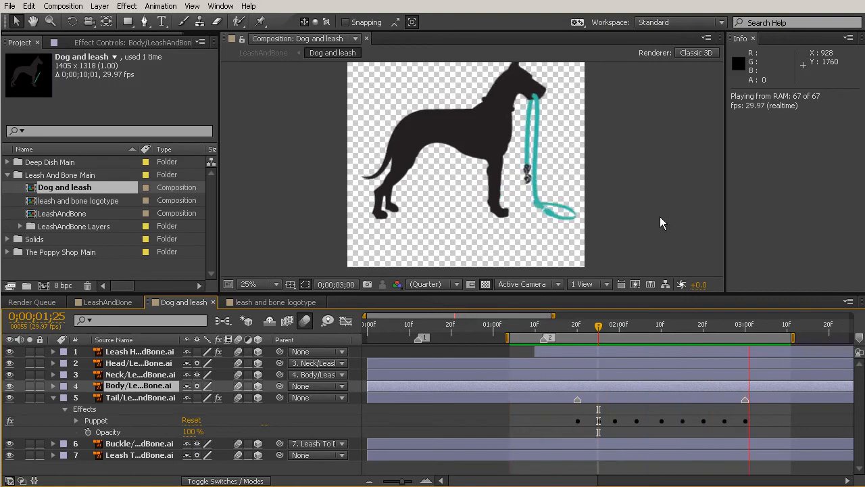
Apply Easy Ease to all the position keyframes of Puppet Pins 1 to 8 on the tail layer
key(space)
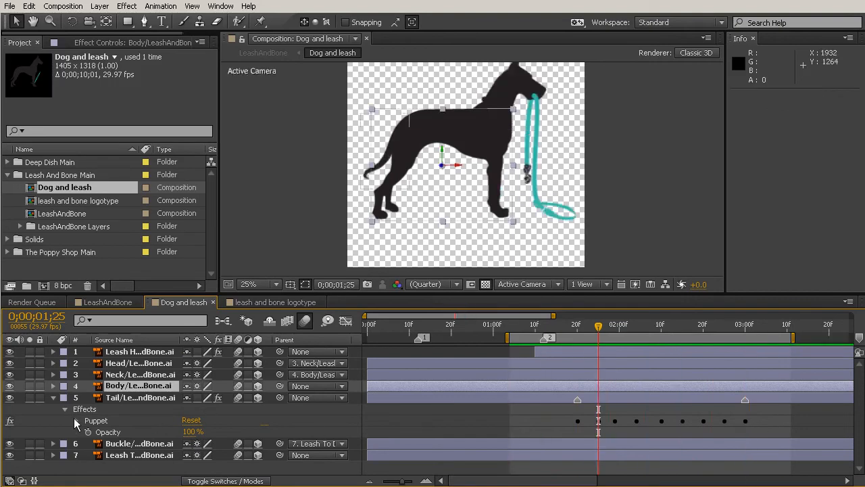
click(77, 421)
scroll(798, 403, down, 2)
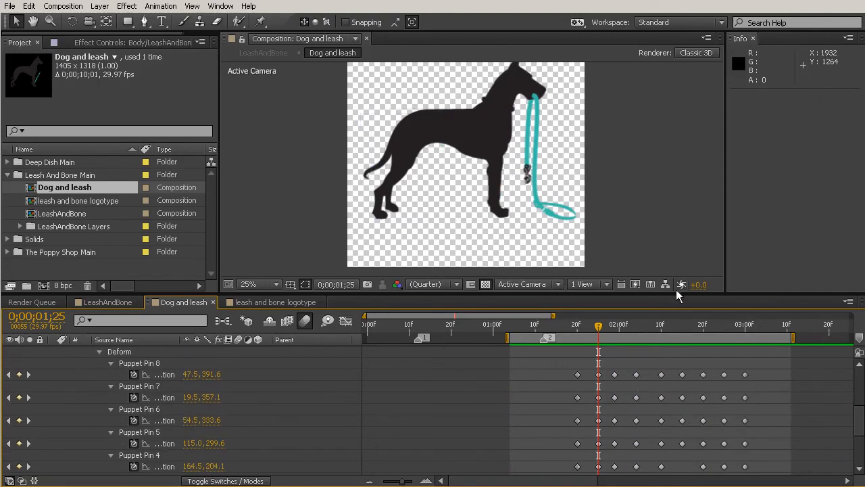
drag(677, 295, 677, 210)
drag(556, 276, 799, 476)
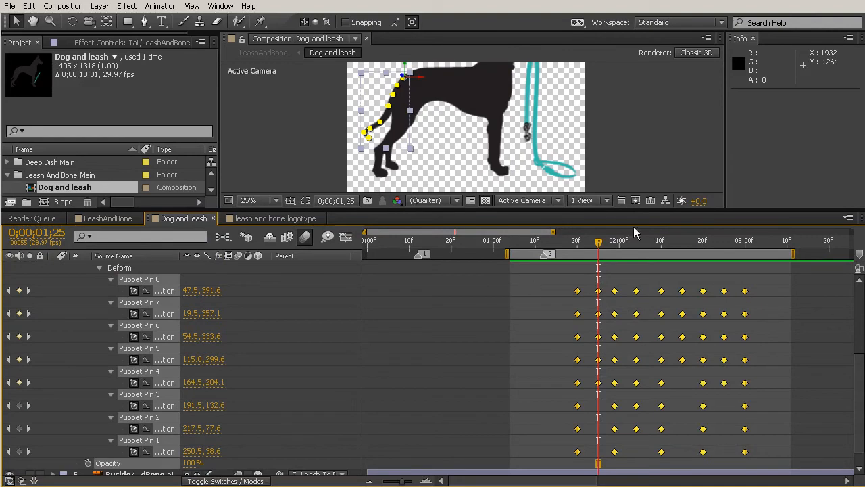
click(154, 6)
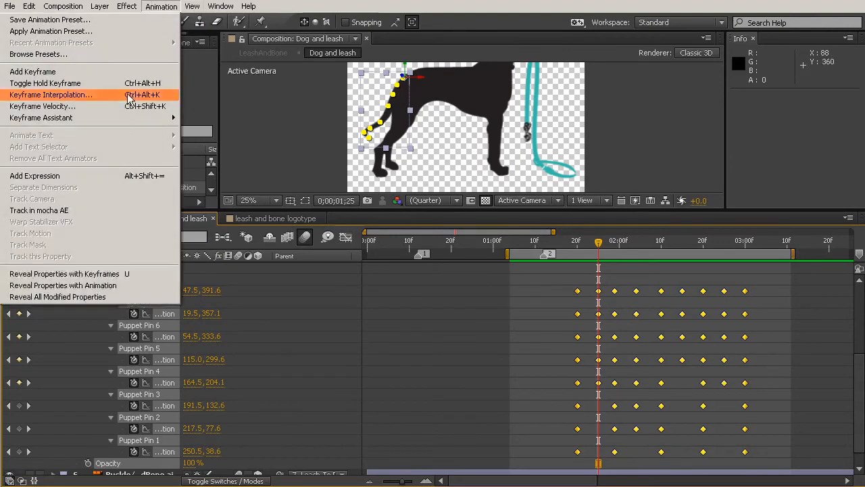
mouse_move(123, 115)
click(231, 141)
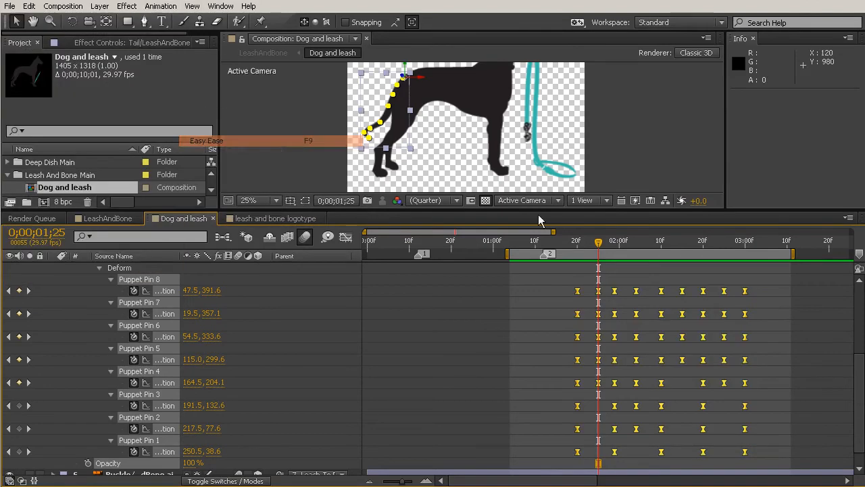
Move the last keyframes of all eight puppet pins to 0;00;03;03 and show their curves enlarged in the Graph Editor
drag(781, 276, 757, 452)
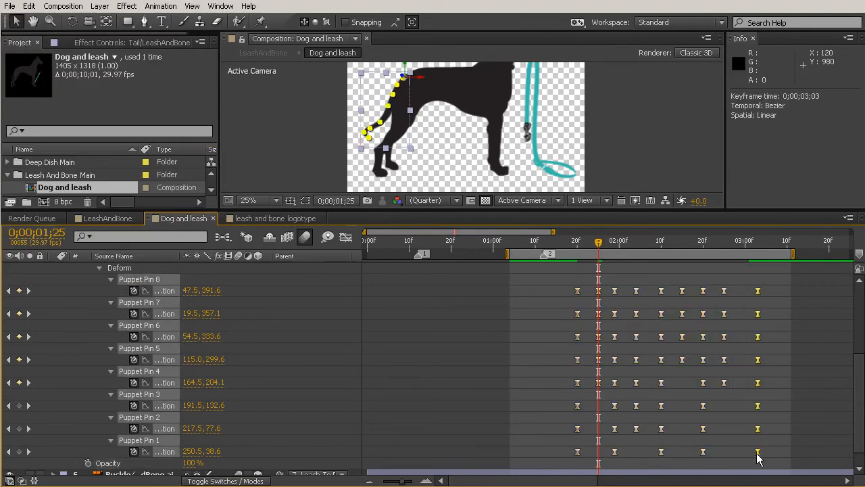
click(347, 239)
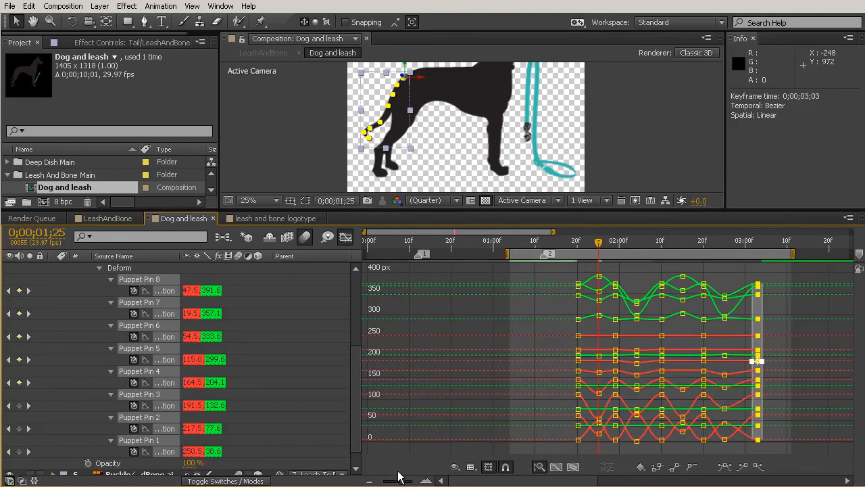
drag(402, 482, 409, 483)
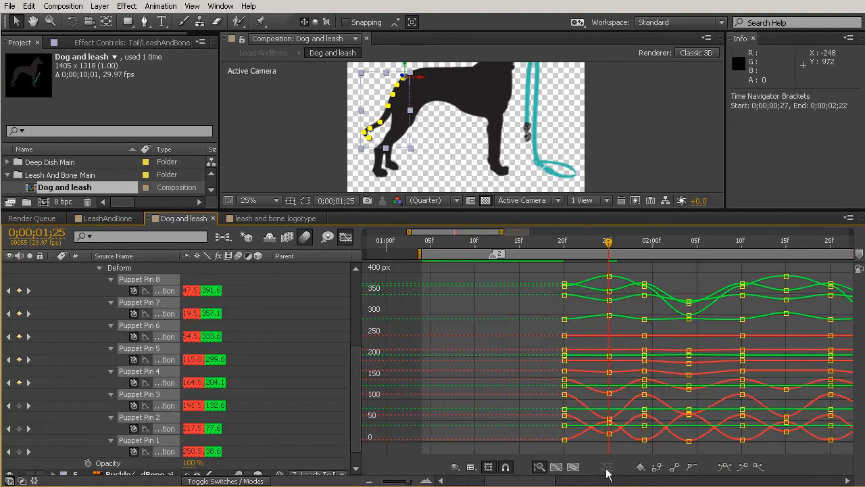
drag(528, 482, 581, 483)
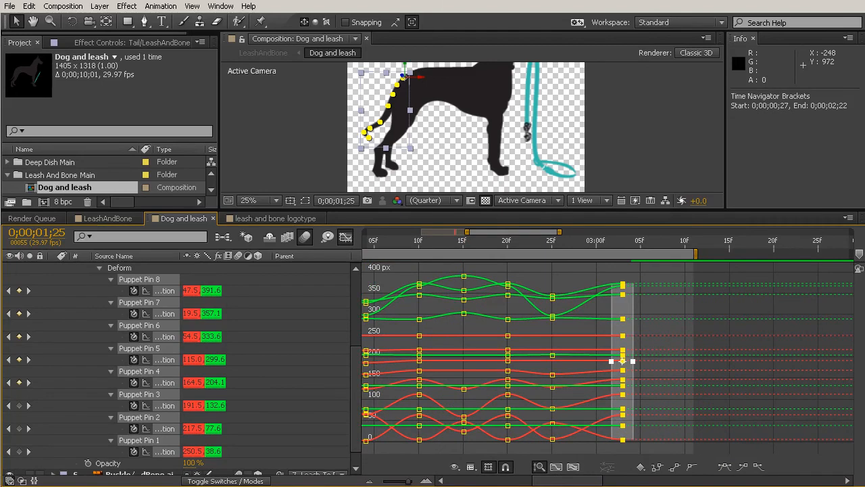
Isolate Puppet Pin 8 in the speed graph and lengthen the incoming ease of its last keyframe at 0;00;03;03
click(257, 309)
click(159, 281)
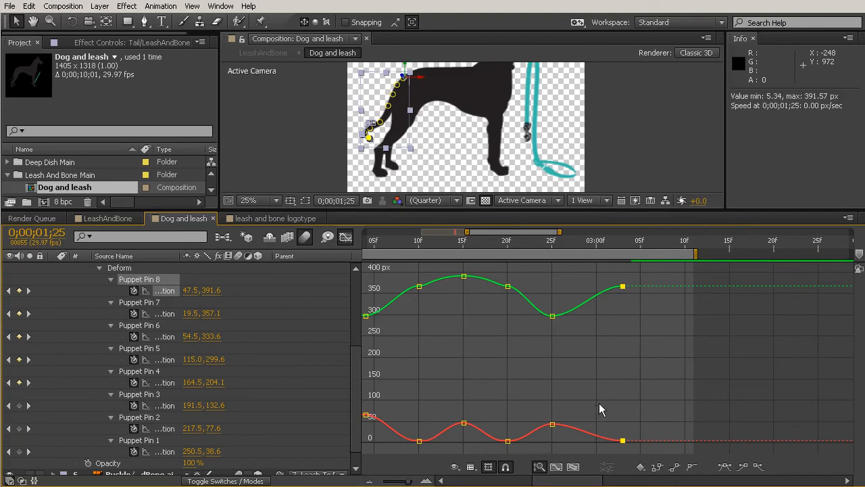
mouse_move(618, 436)
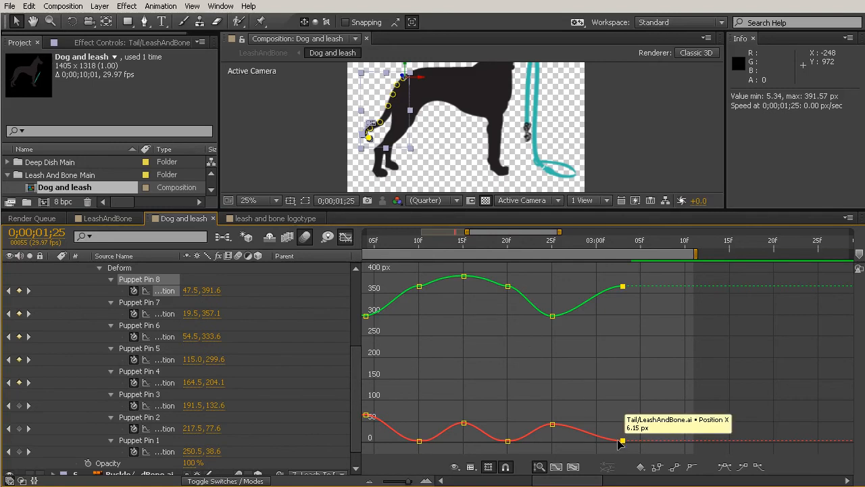
key(k)
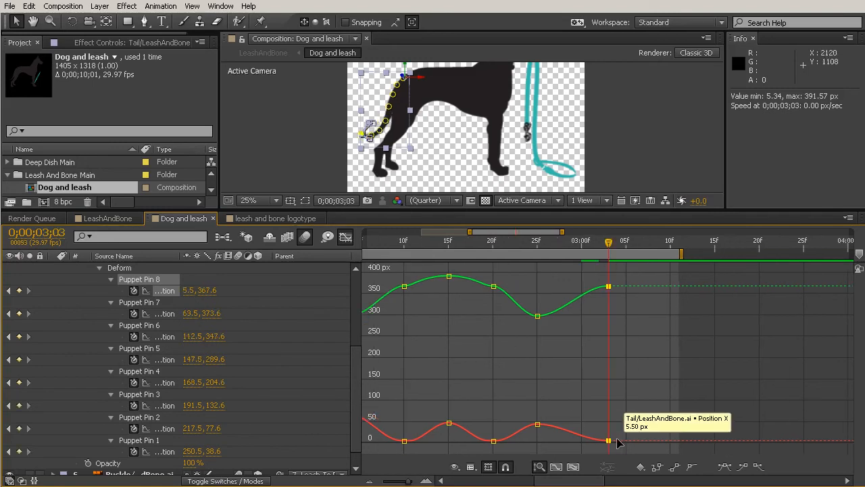
click(471, 467)
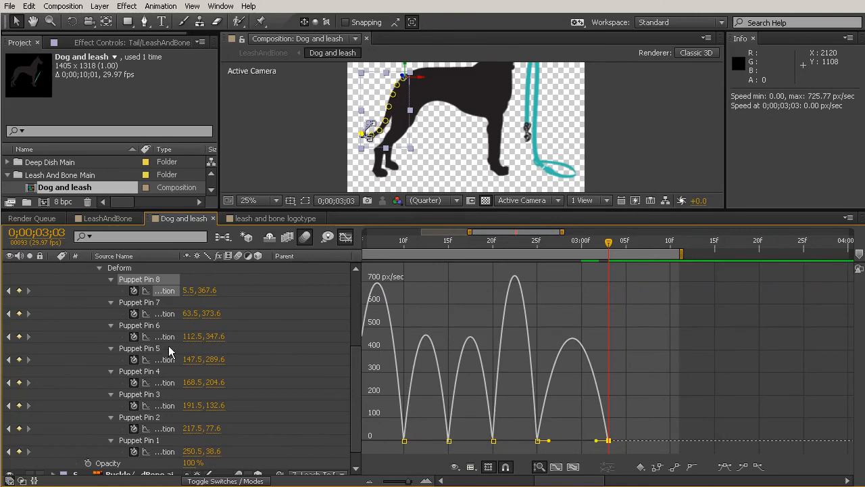
shift+click(147, 443)
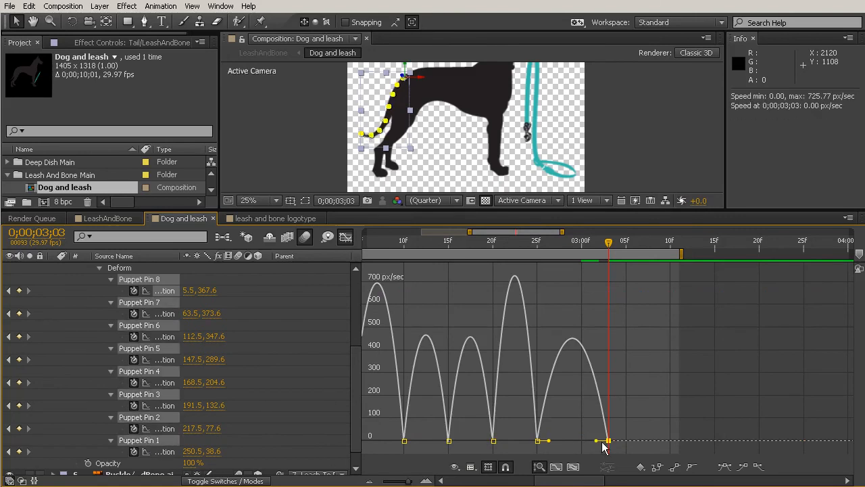
drag(595, 442, 582, 440)
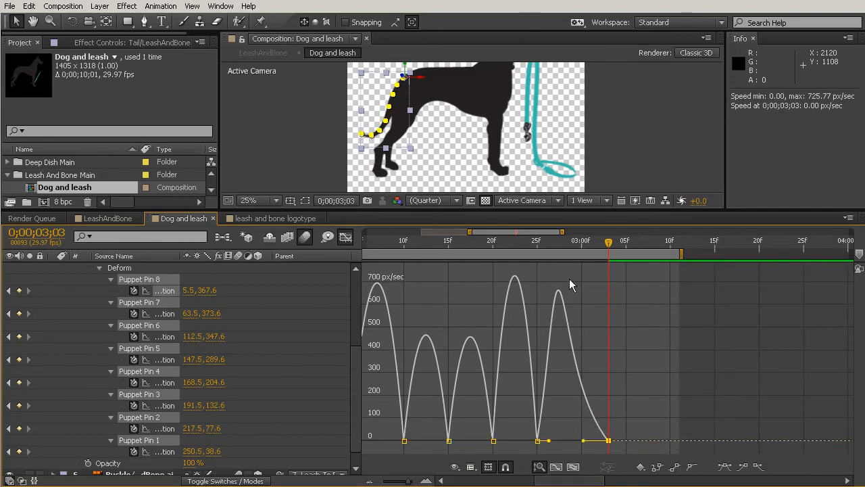
Move the last keyframes of all the puppet pins to 0;00;03;05 and set the current time there
drag(543, 247, 599, 328)
drag(608, 441, 626, 442)
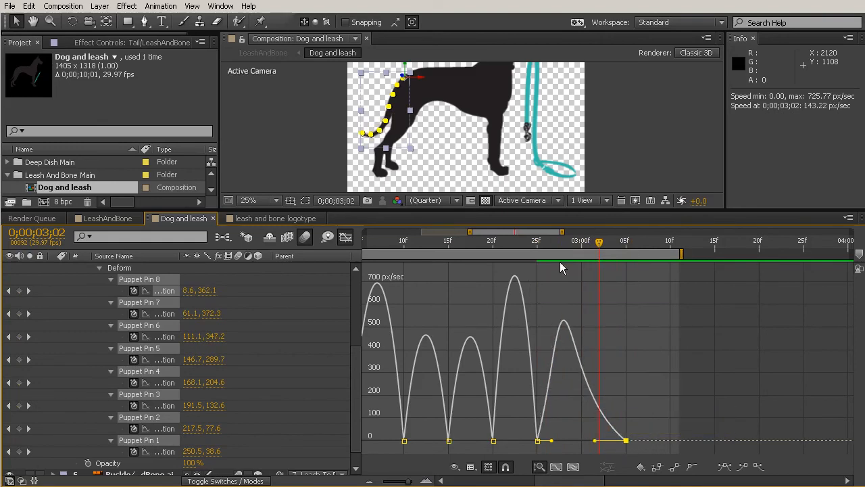
click(345, 237)
drag(626, 308, 622, 452)
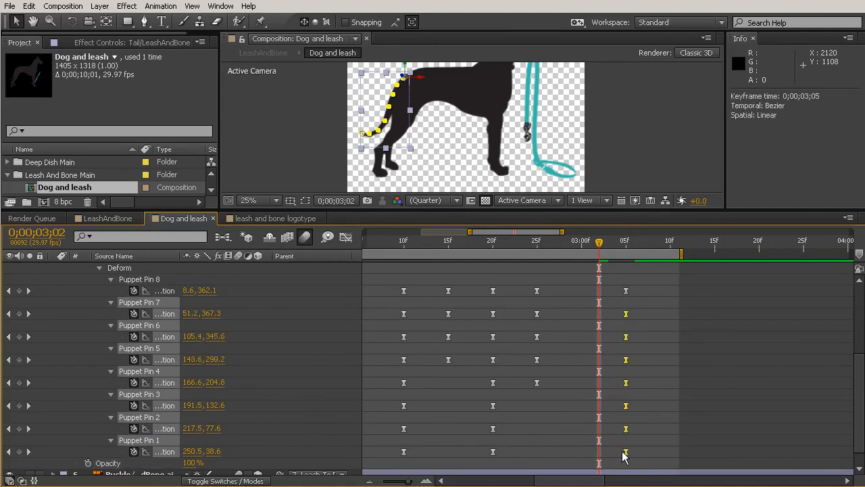
drag(605, 250, 625, 249)
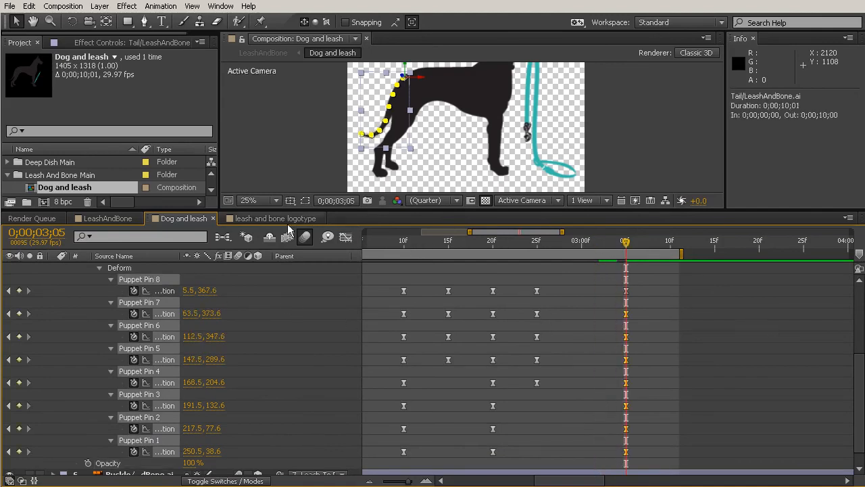
Reopen the Graph Editor to examine the speed curves of Puppet Pins 1 to 7 around their last keyframes
click(346, 237)
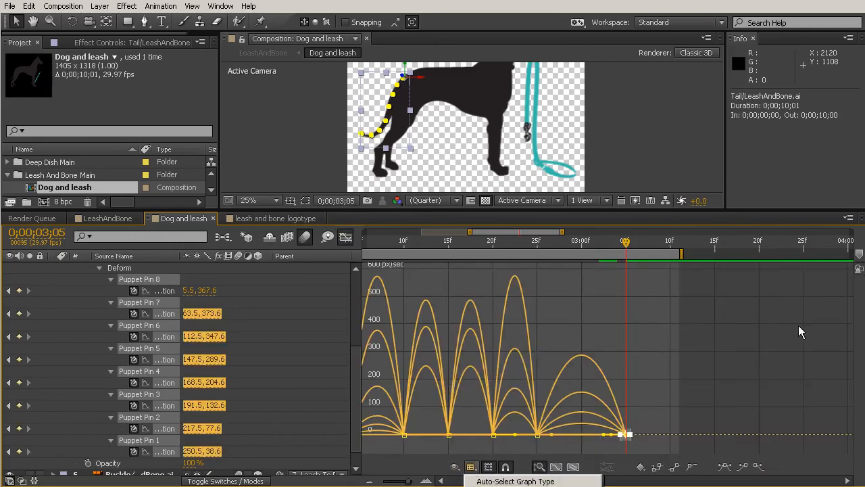
mouse_move(478, 323)
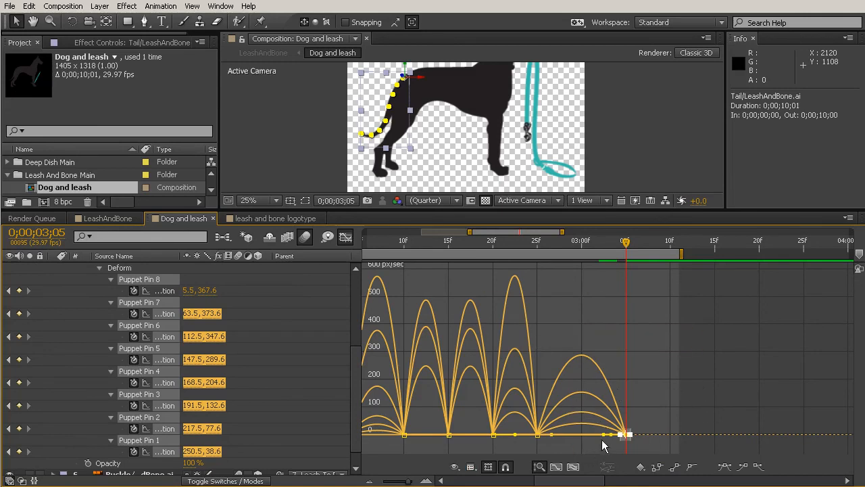
scroll(602, 443, up, 4)
scroll(604, 444, down, 4)
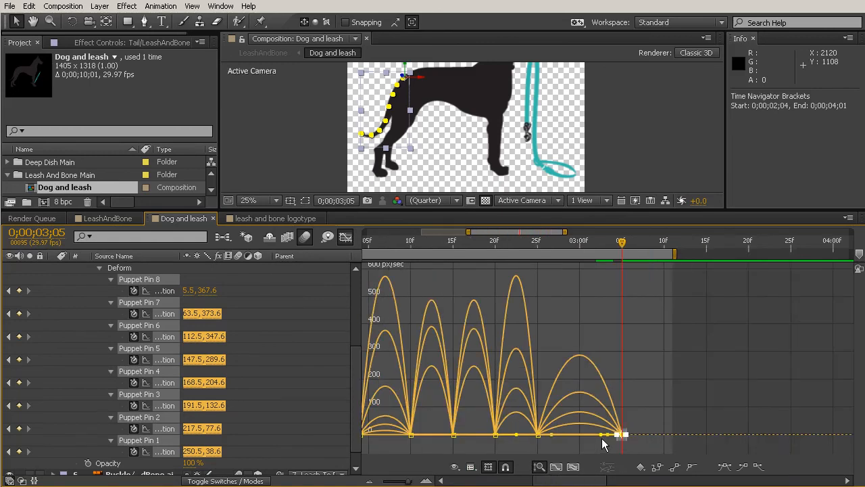
Switch to the LeashAndBone composition, set its work area from 0;00;01;11 to 0;00;03;12 and play a RAM preview
click(101, 218)
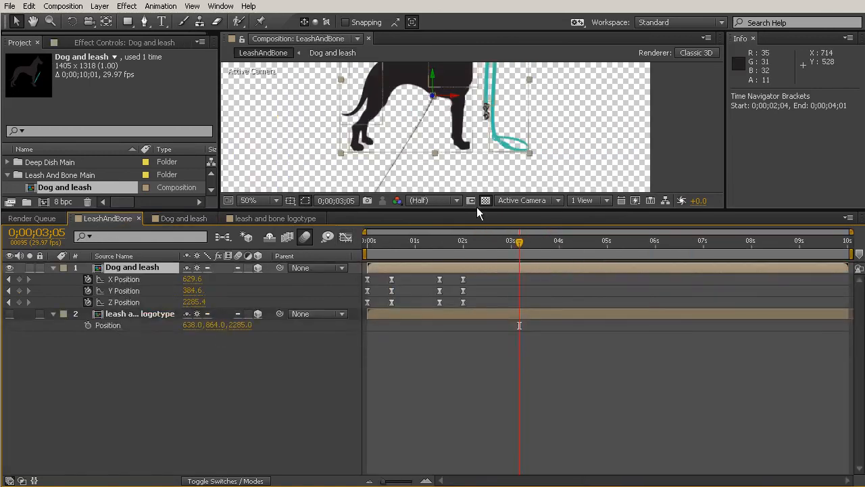
drag(476, 209, 487, 326)
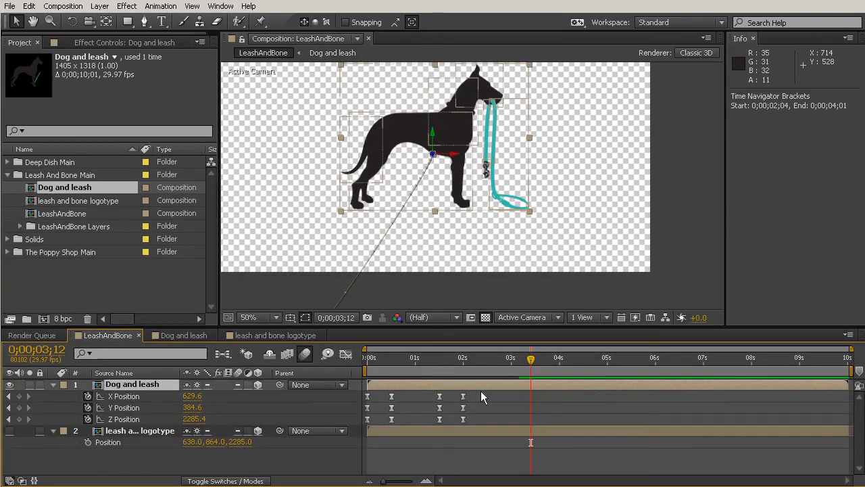
key(n)
drag(531, 358, 436, 349)
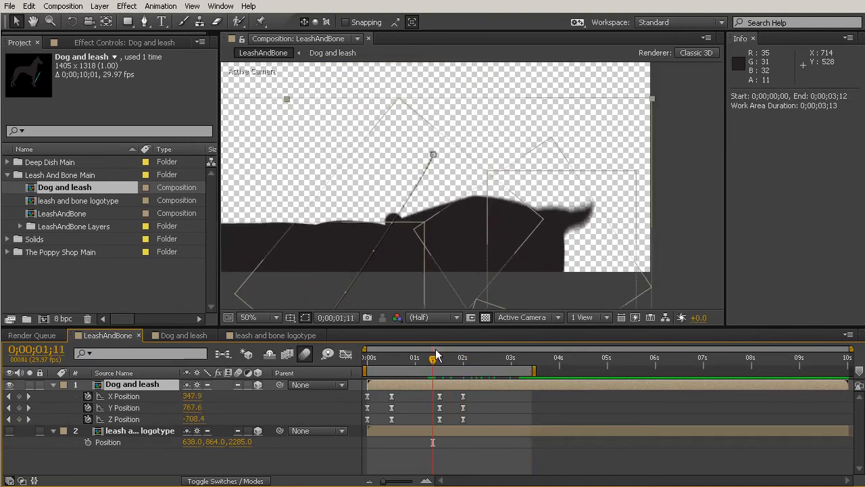
key(b)
key(KP_0)
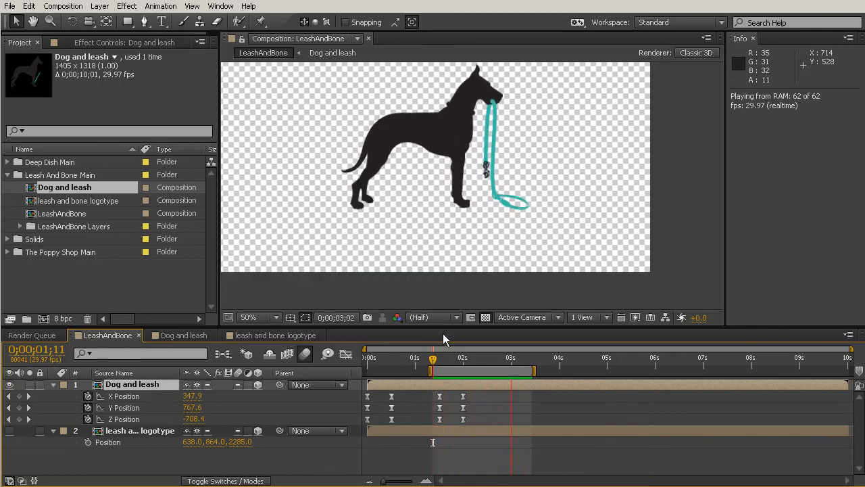
Stop the preview and examine the dog's head, neck and collar up close at several times between 0;00;01;04 and 0;00;02;03
key(space)
drag(434, 365, 469, 365)
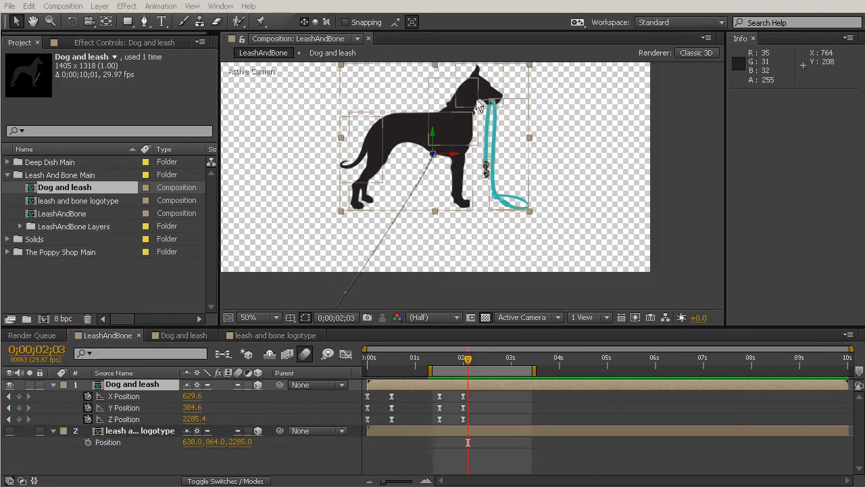
scroll(449, 113, up, 3)
key(h)
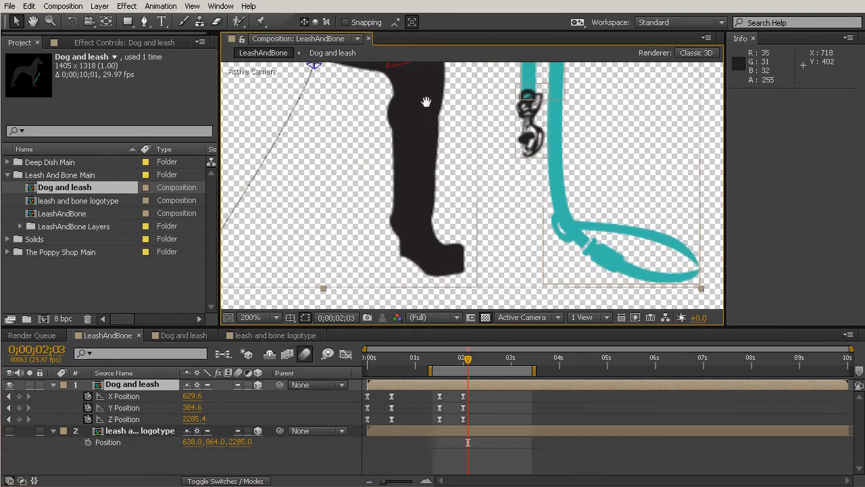
drag(427, 102, 501, 212)
key(v)
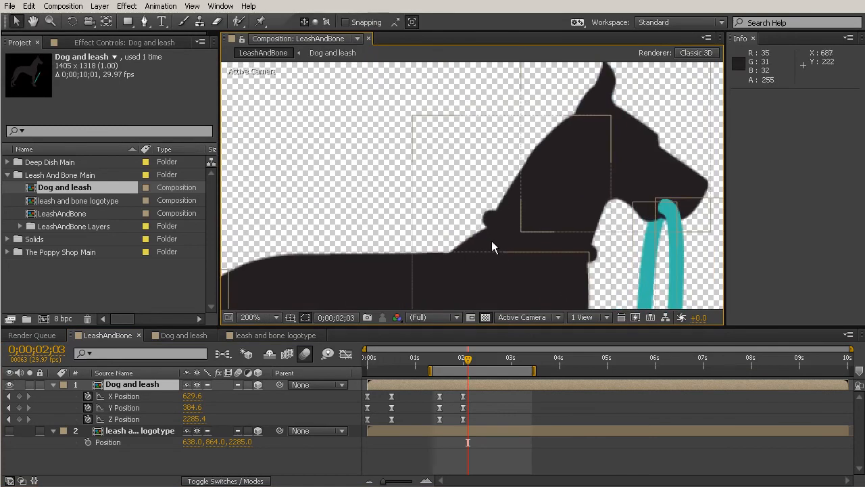
drag(468, 360, 422, 359)
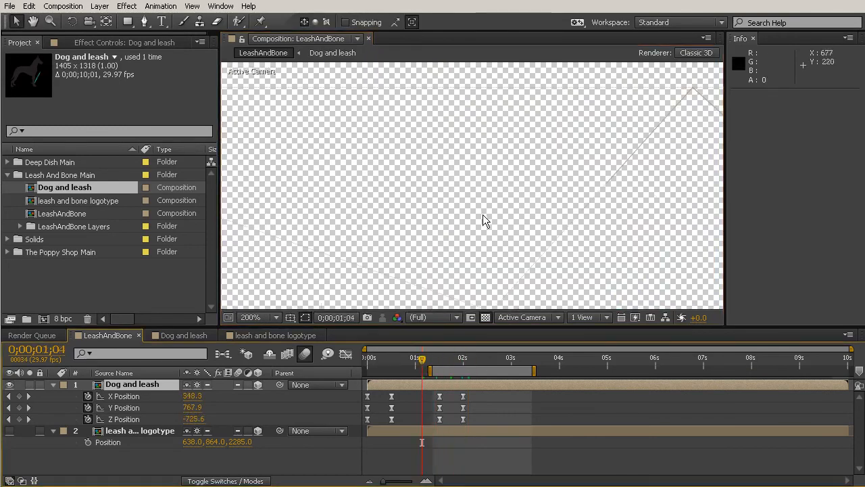
scroll(483, 217, down, 6)
scroll(440, 247, up, 2)
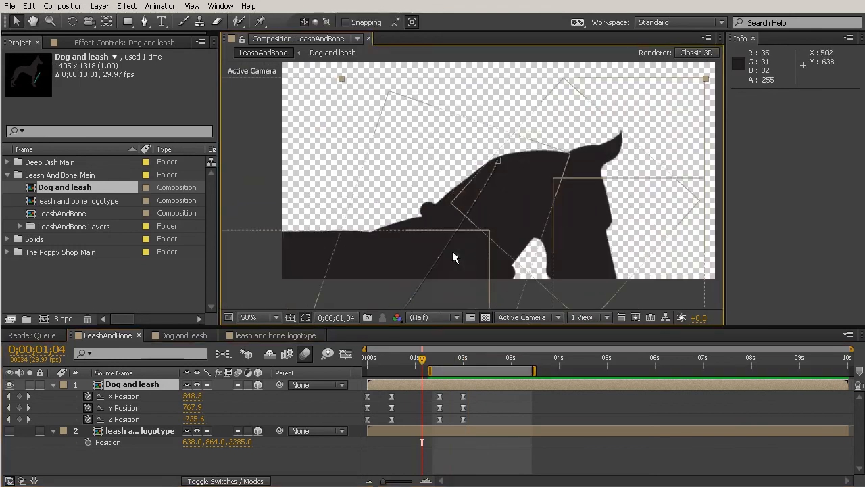
drag(421, 364, 439, 336)
scroll(414, 237, up, 2)
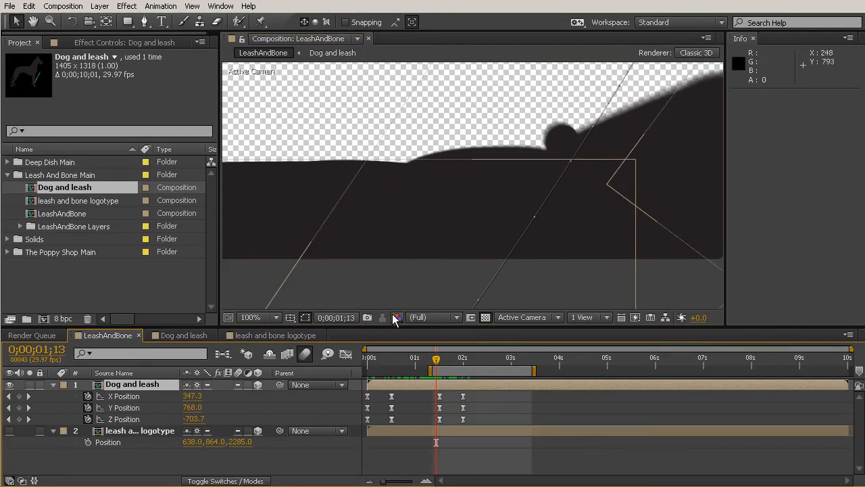